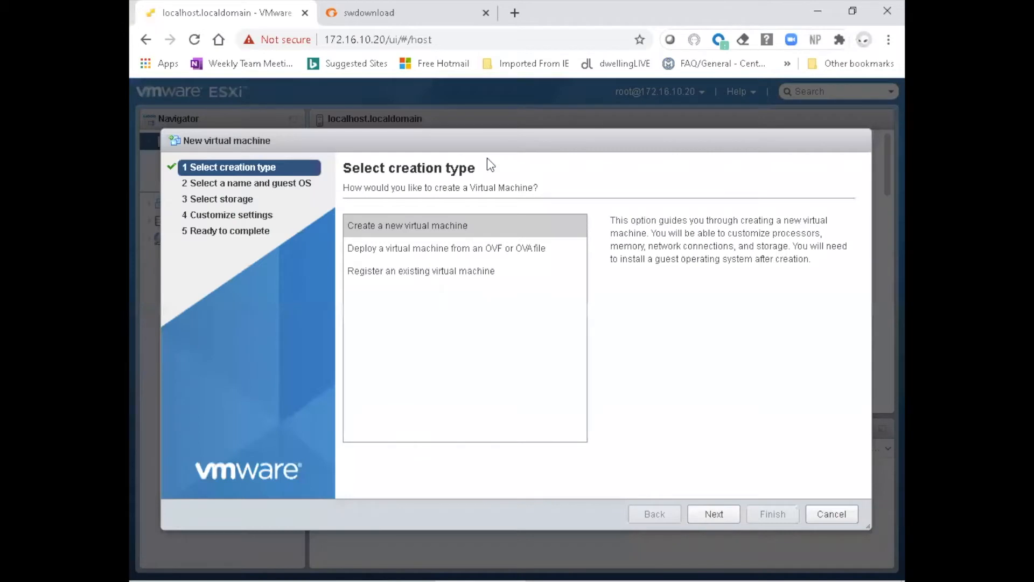
Choose to deploy a virtual machine from an OVF or OVA file and name it FM-5-10-GA
left_click(515, 250)
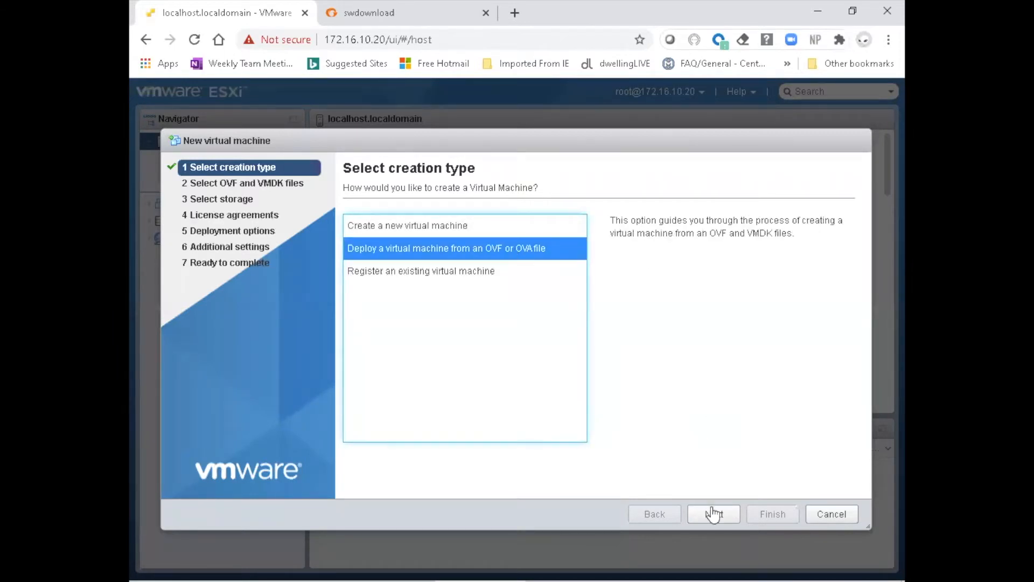
left_click(714, 515)
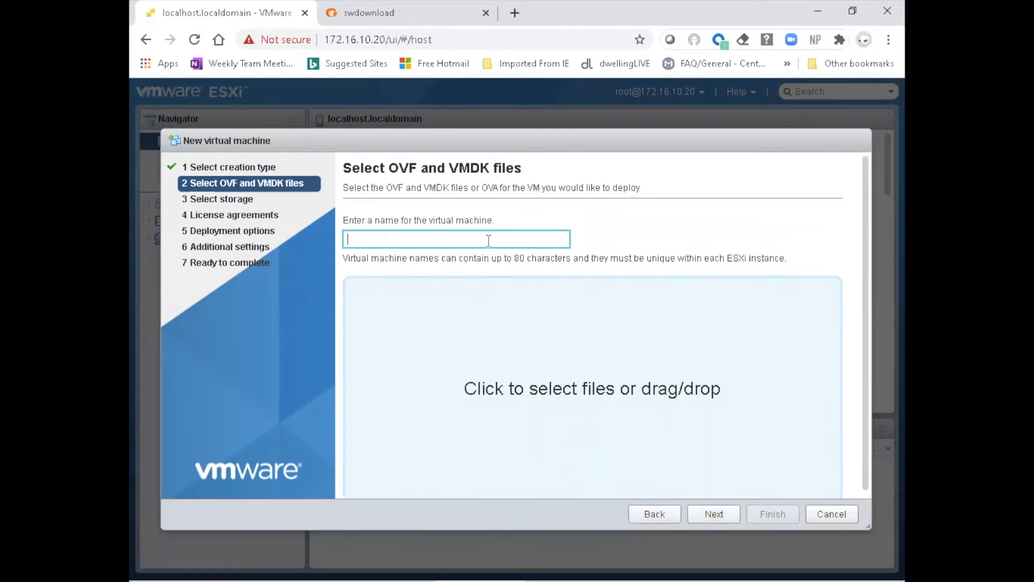
type("FM-5-10-GA")
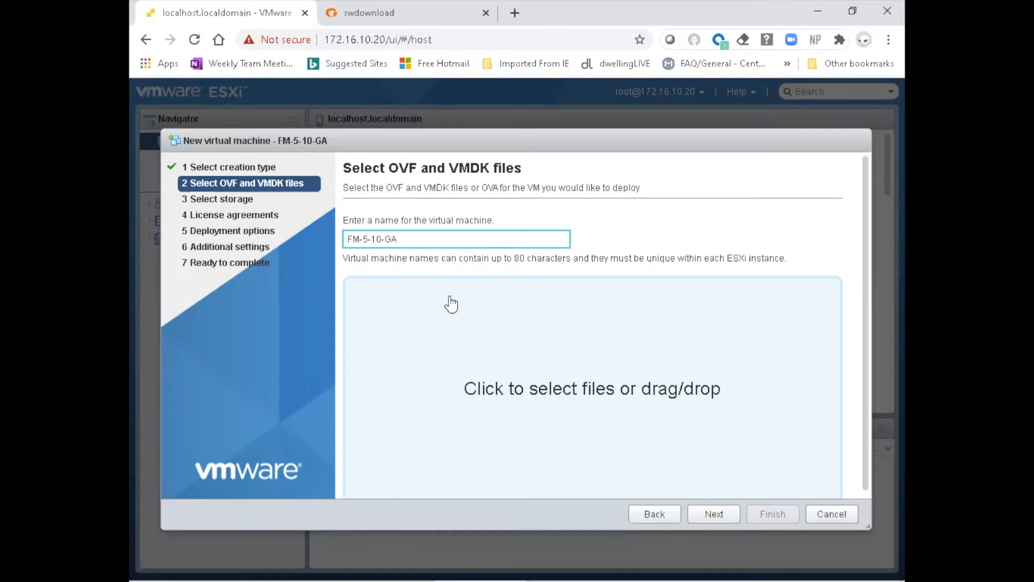
Add the OVA file fma51001.ova from Downloads as the deployment source and proceed to the storage selection
left_click(455, 343)
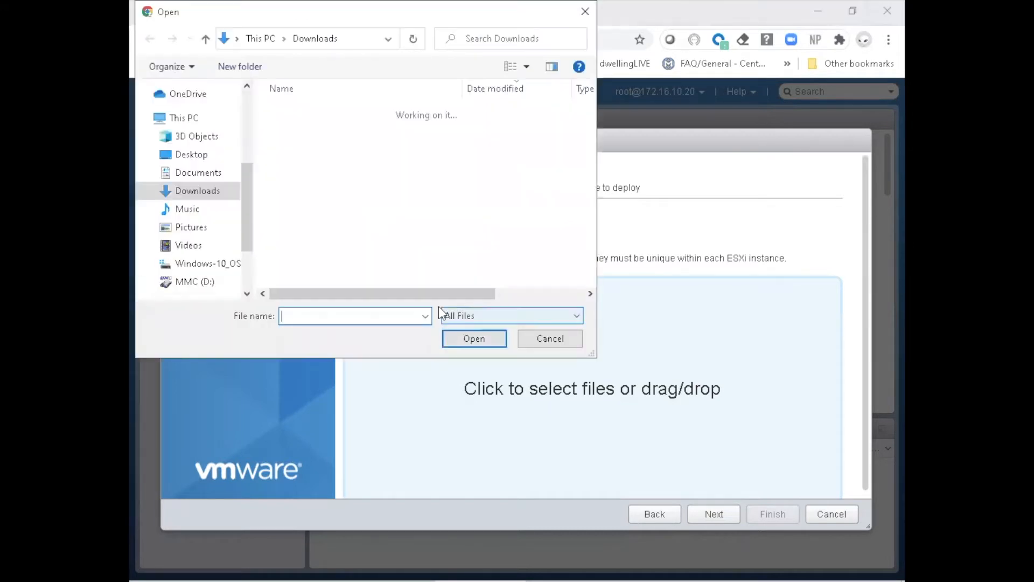
left_click(349, 174)
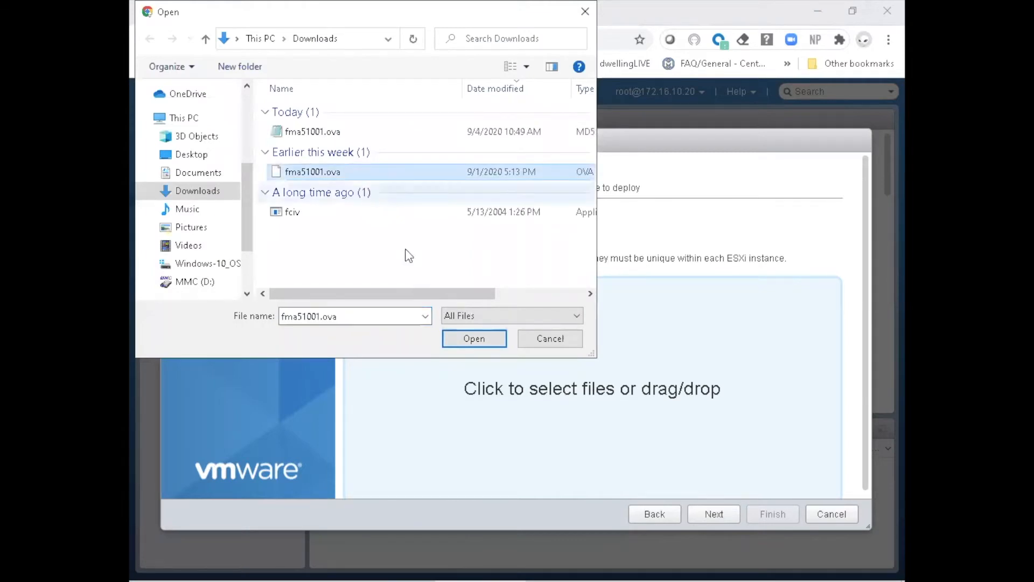
left_click(464, 341)
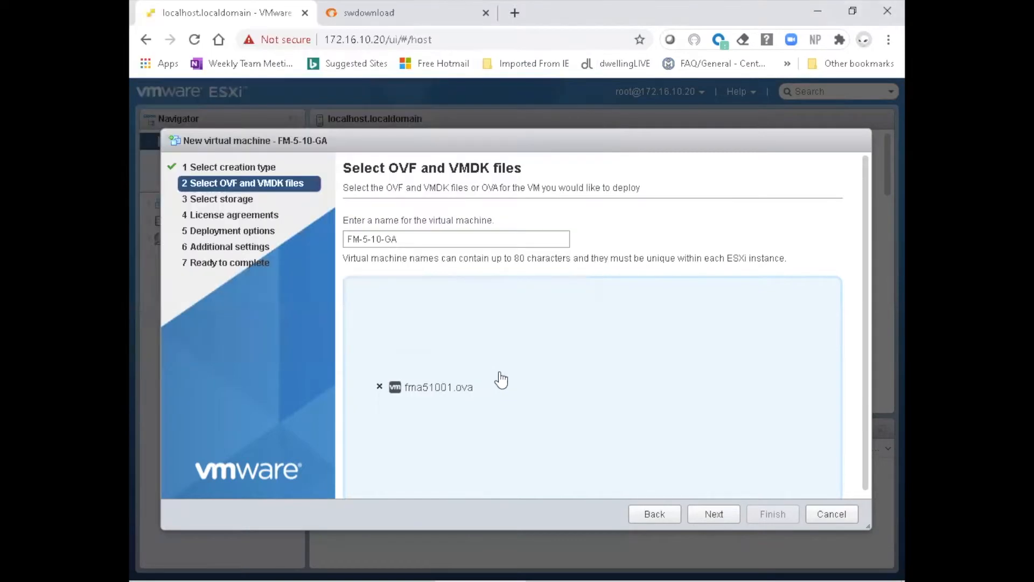
left_click(719, 518)
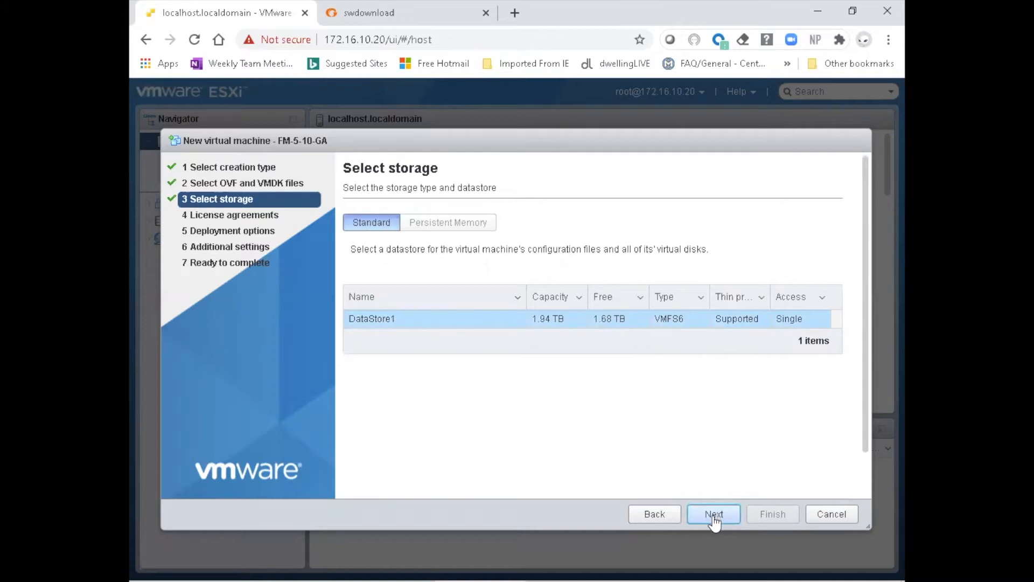
Accept DataStore1 as storage, then set thick disk provisioning with management mapped to VM Network in the deployment options
left_click(715, 515)
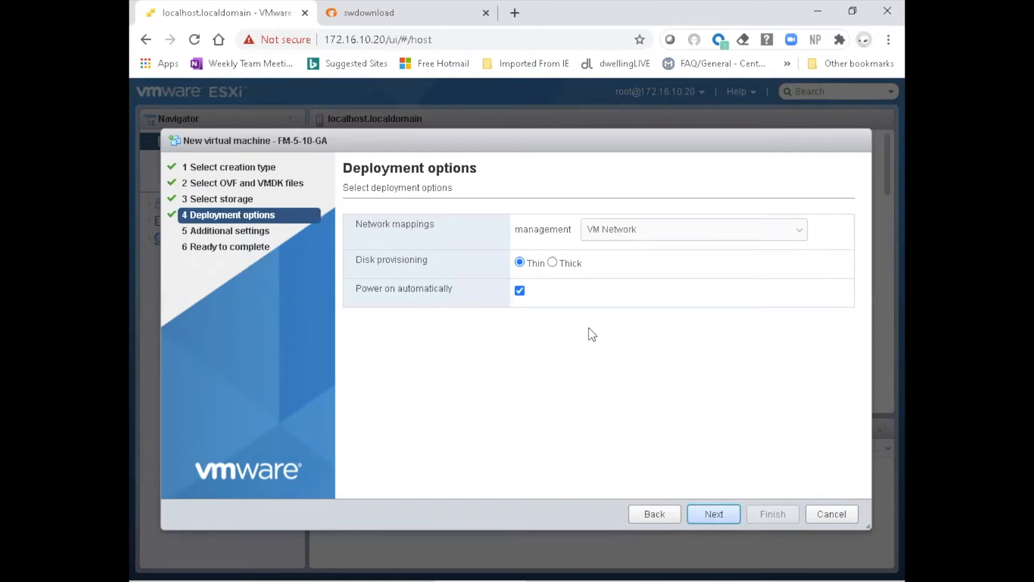
left_click(559, 264)
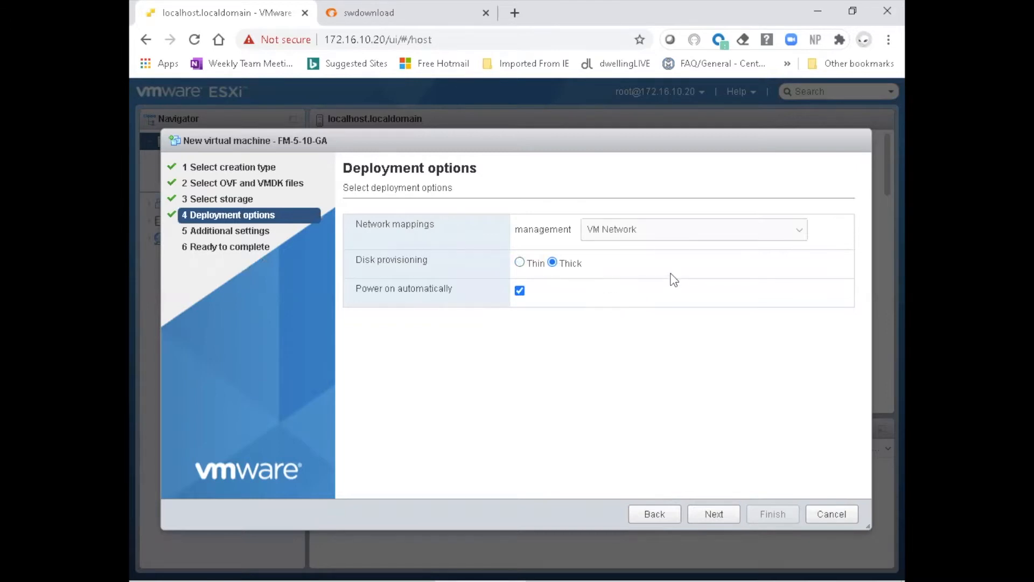
left_click(702, 242)
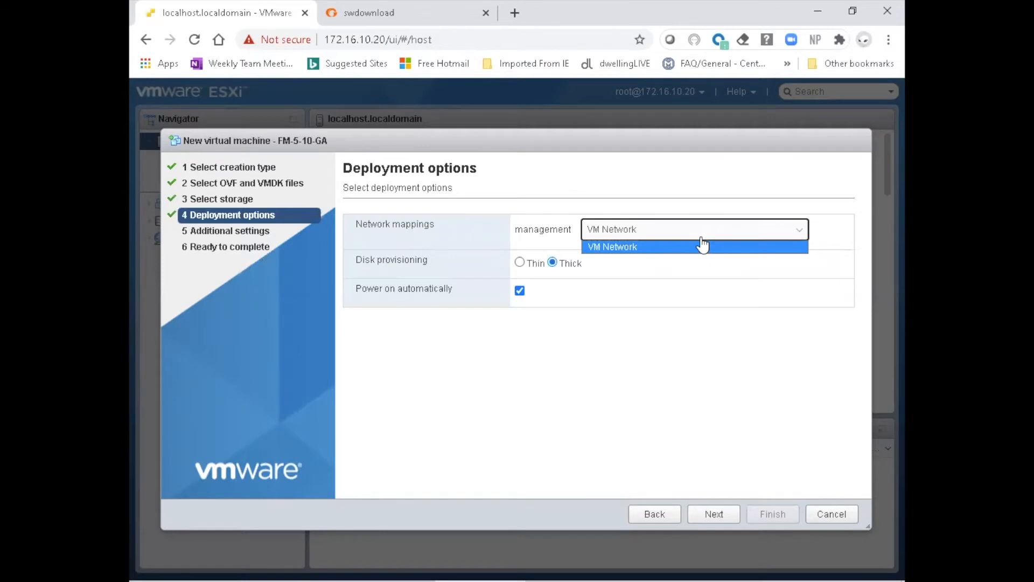
left_click(759, 237)
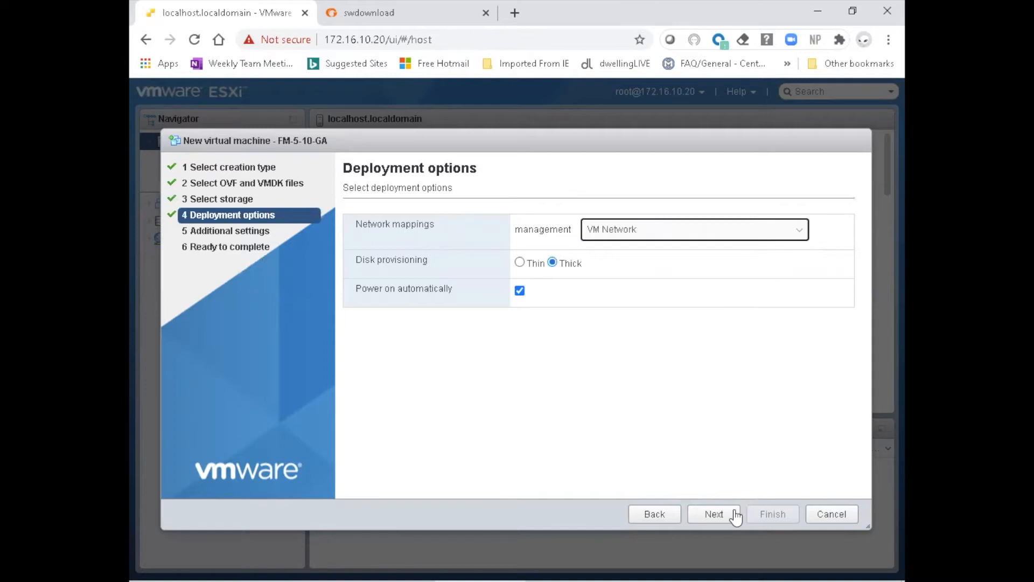
left_click(720, 517)
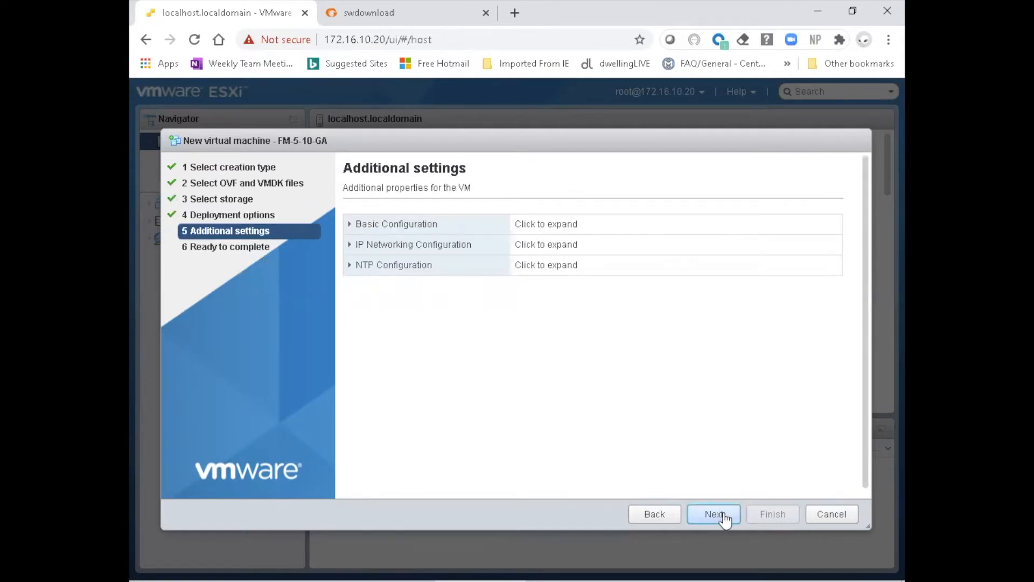
Skip the additional settings, review the VM name, datastore and provisioning type in the summary, and finish the deployment
left_click(716, 516)
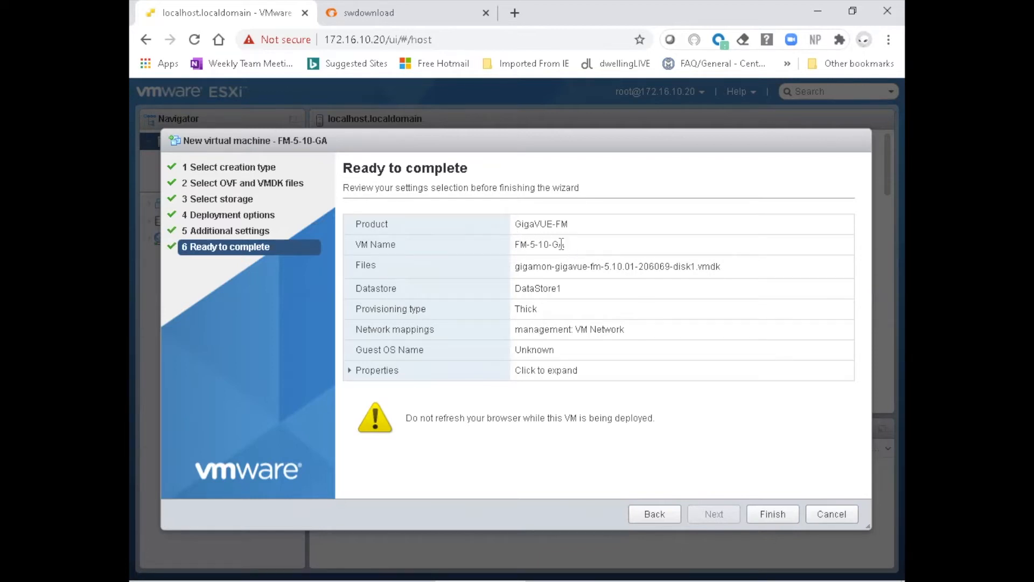
left_click_drag(561, 244, 515, 253)
left_click_drag(578, 290, 516, 285)
left_click_drag(555, 310, 516, 308)
left_click(774, 516)
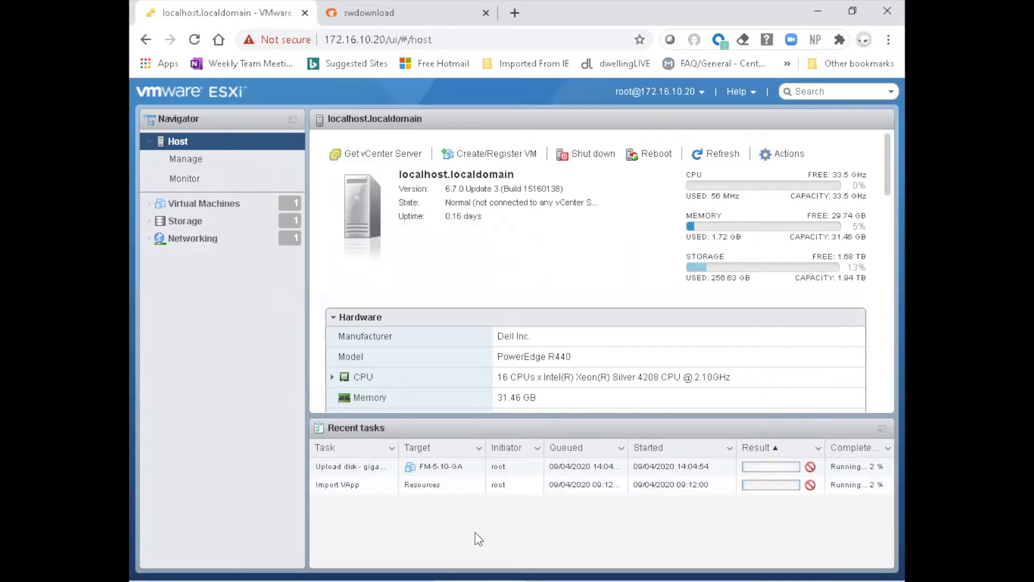
Widen the Task column of the recent tasks and sort the list by start time to follow the deployment
left_click_drag(397, 447, 429, 448)
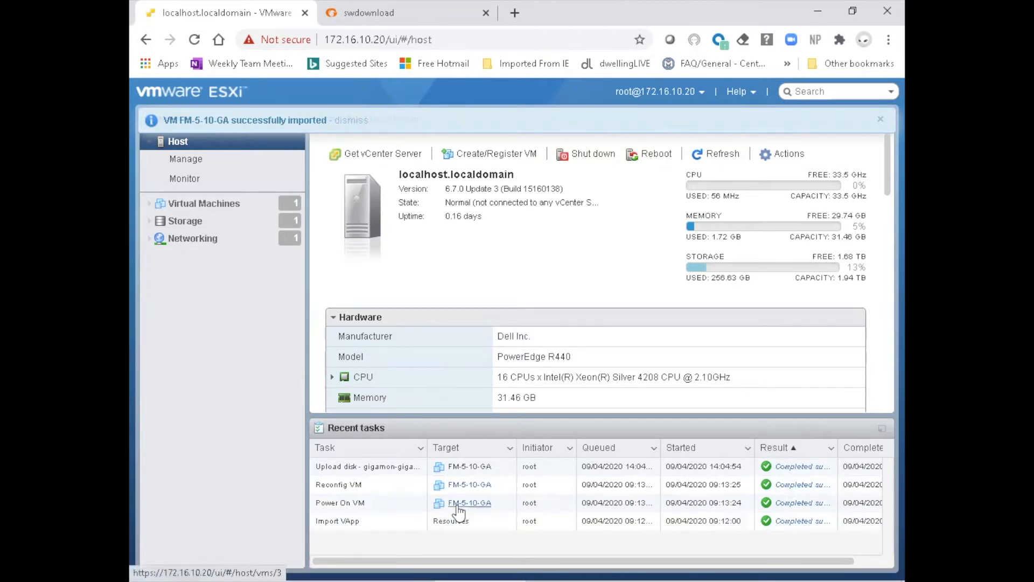
left_click(683, 450)
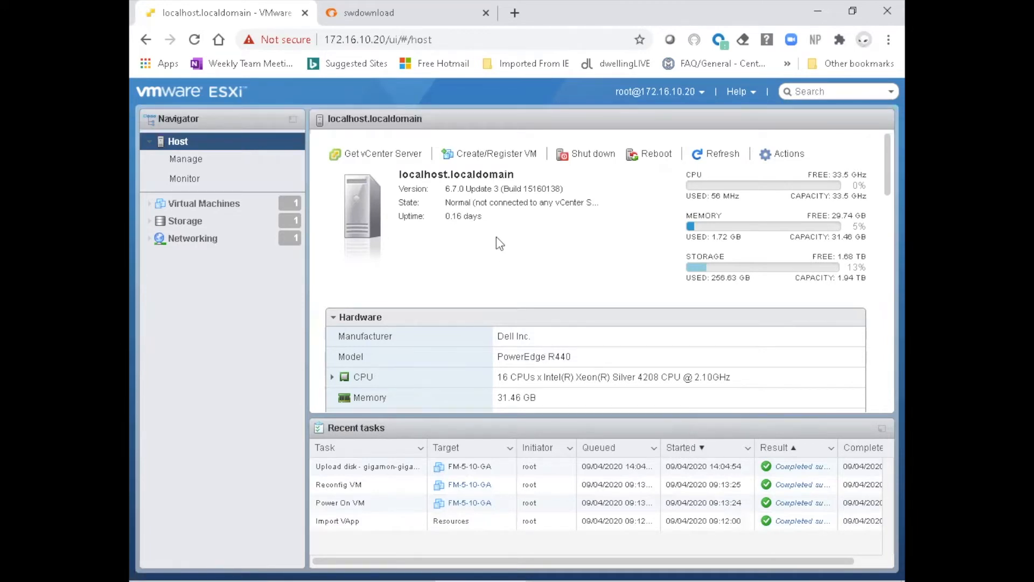
Open the console of the FM-5-10-GA virtual machine and reposition its window so the whole terminal fits
left_click(204, 205)
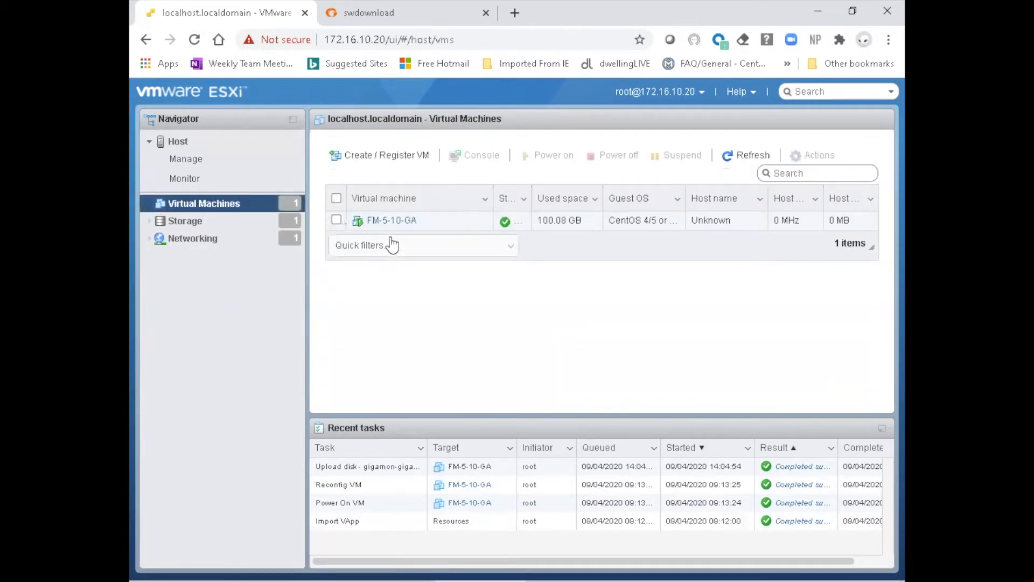
left_click(390, 222)
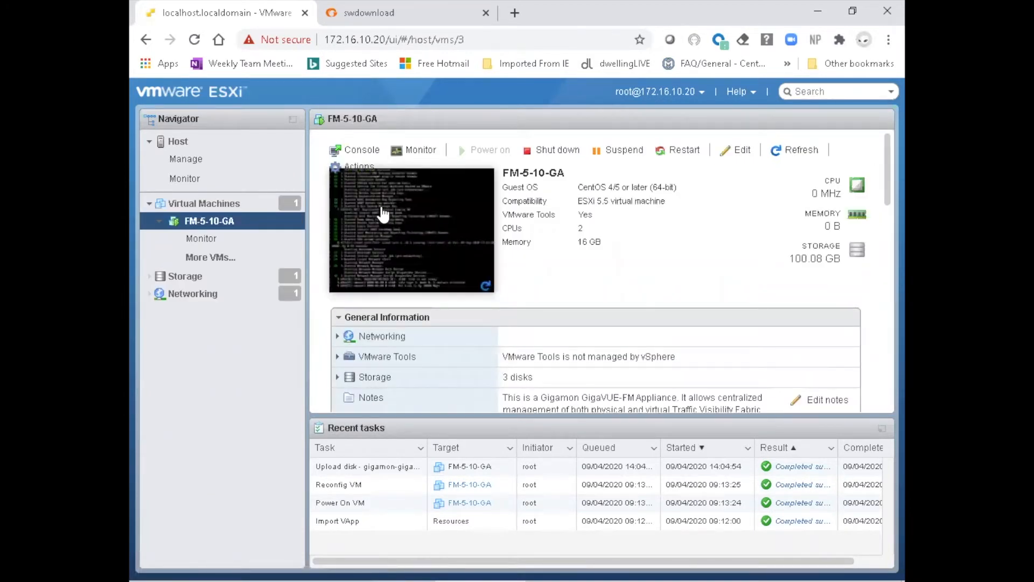
left_click(400, 220)
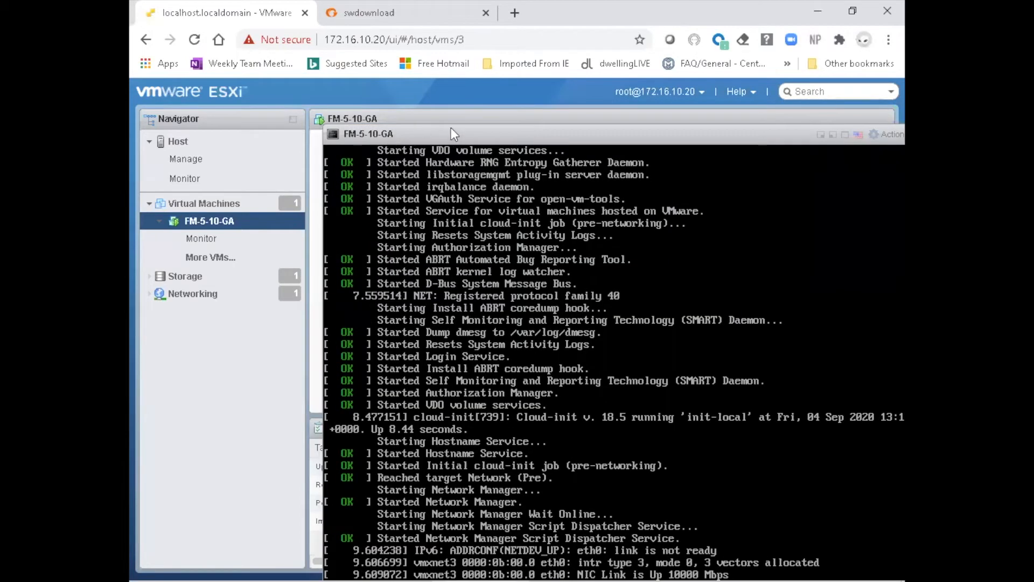
left_click_drag(450, 131, 329, 115)
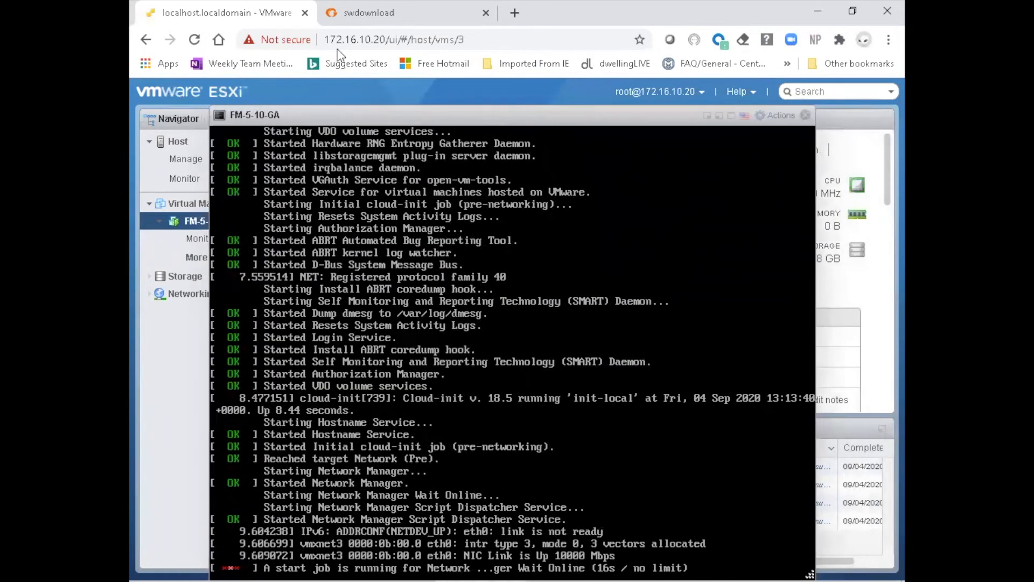
left_click_drag(418, 123, 401, 48)
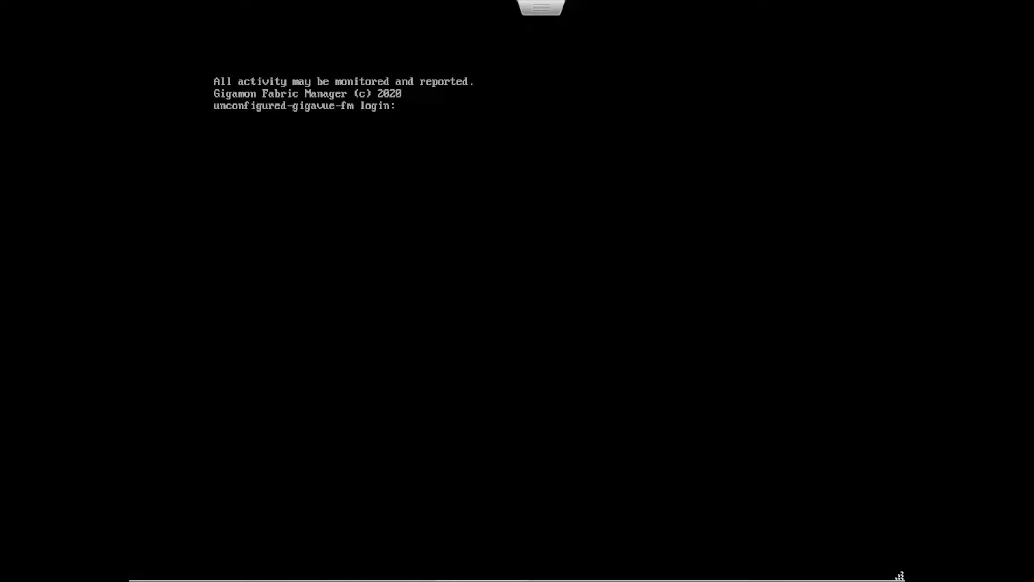
Log in to the console as admin and replace the default account password with a new one
type("admin")
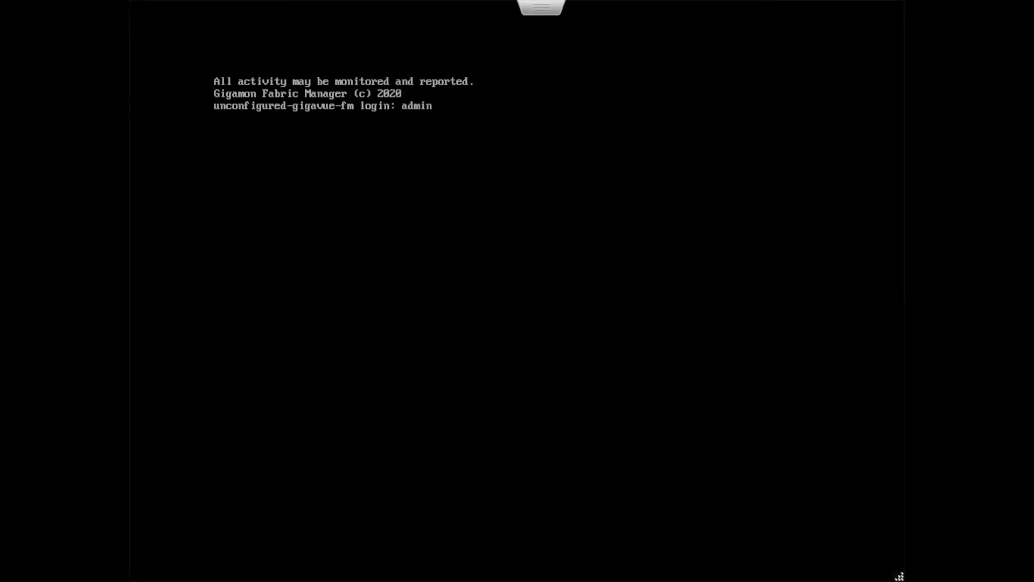
key("Return")
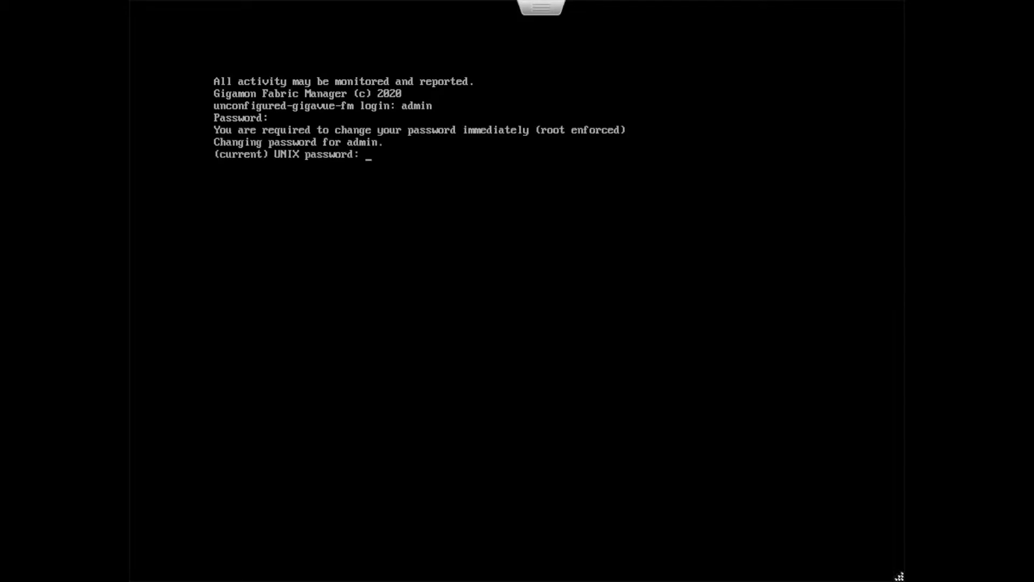
key("Return")
key("Return")
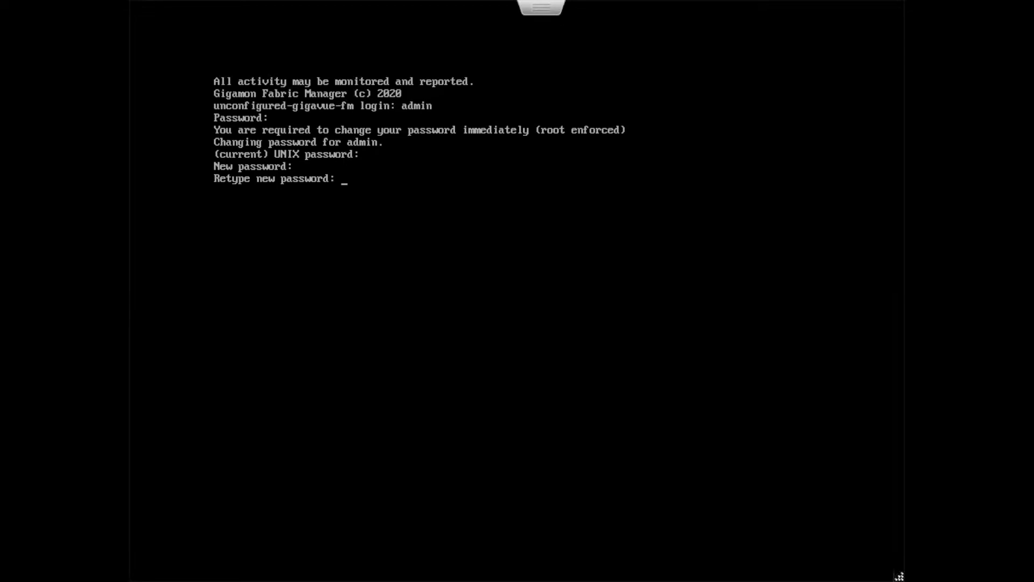
key("Return")
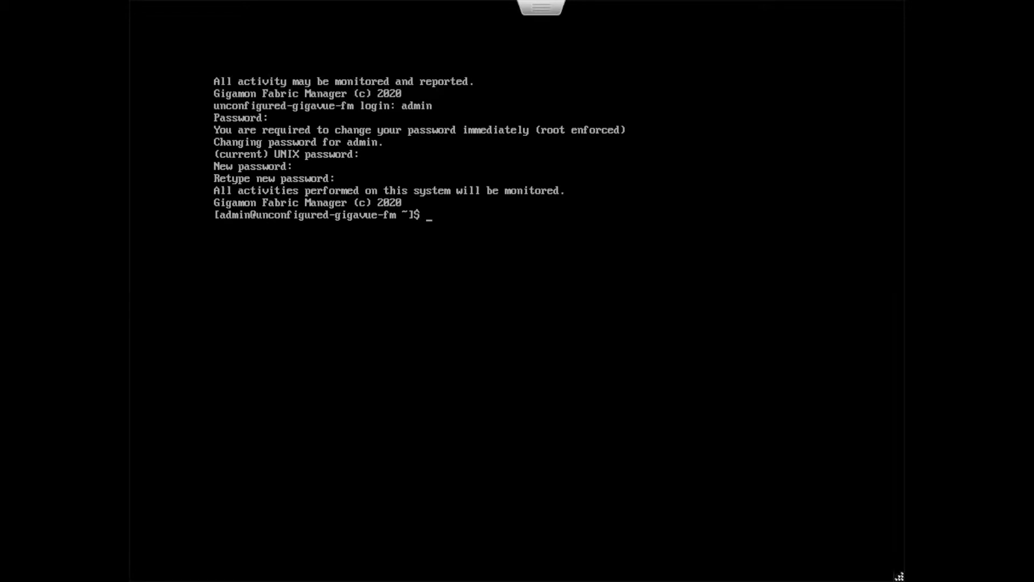
Clear the terminal and start the initial system configuration with the command fmctl jump-start
key("ctrl+l")
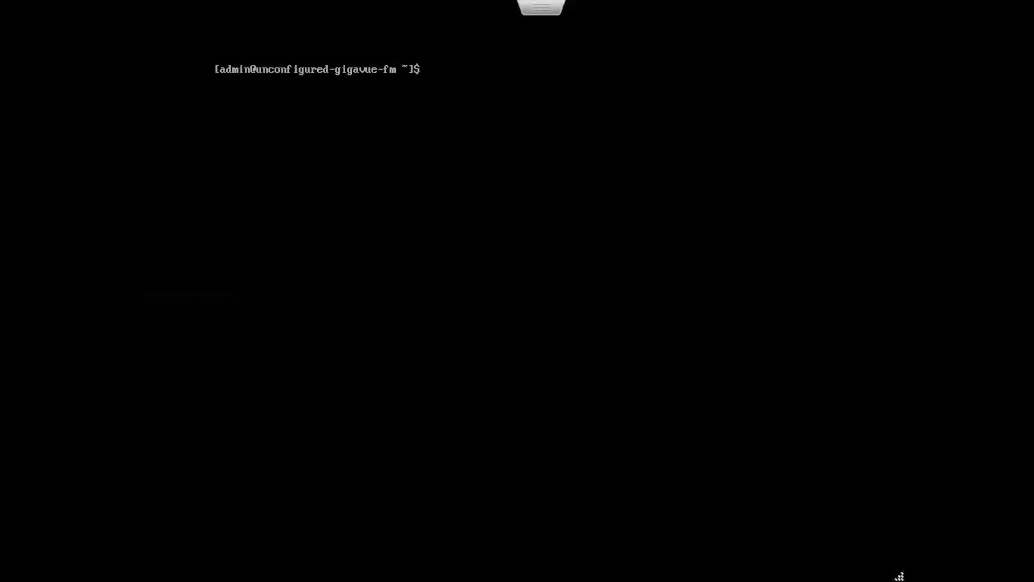
type("fmctl jump-start")
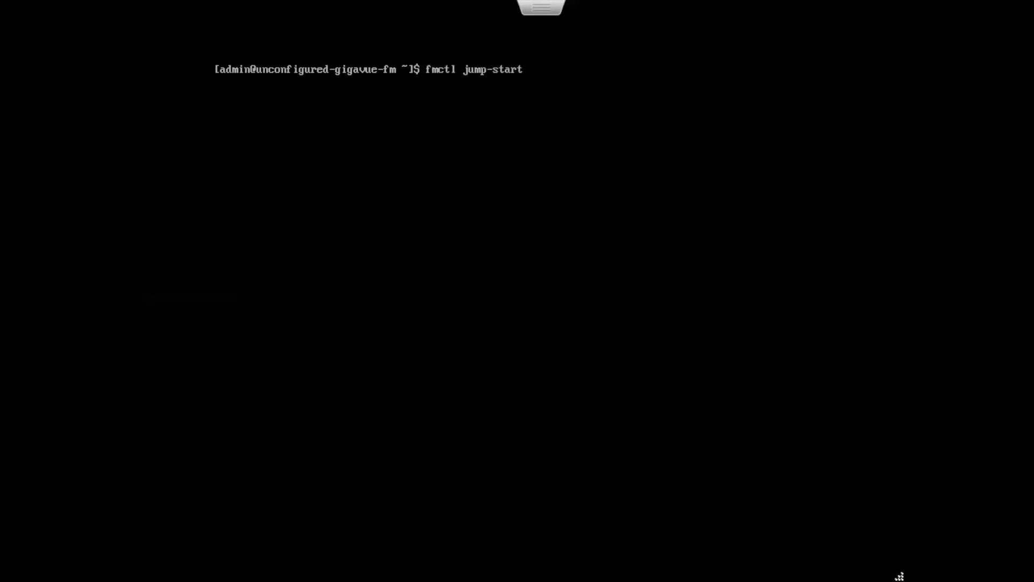
key("Return")
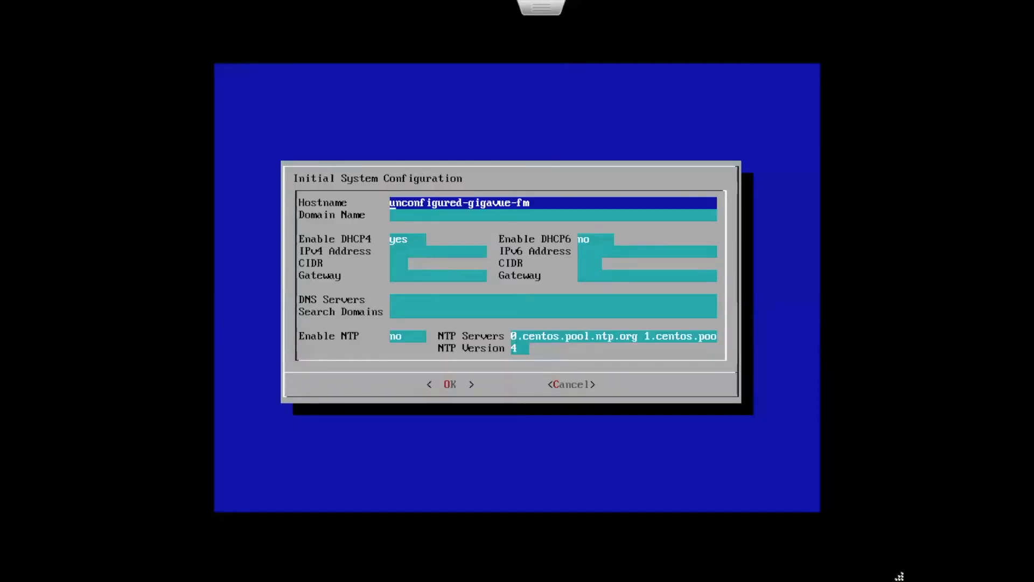
Replace the default hostname in the initial system configuration with FM-5-10-GA
key("Delete")
key("Delete")
key("Delete")
key("Delete")
key("Delete")
key("Delete")
key("Delete")
key("Delete")
key("Delete")
key("Delete")
key("Delete")
key("Delete")
key("Delete")
key("Delete")
key("Delete")
key("Delete")
key("Delete")
key("Delete")
key("Delete")
key("Delete")
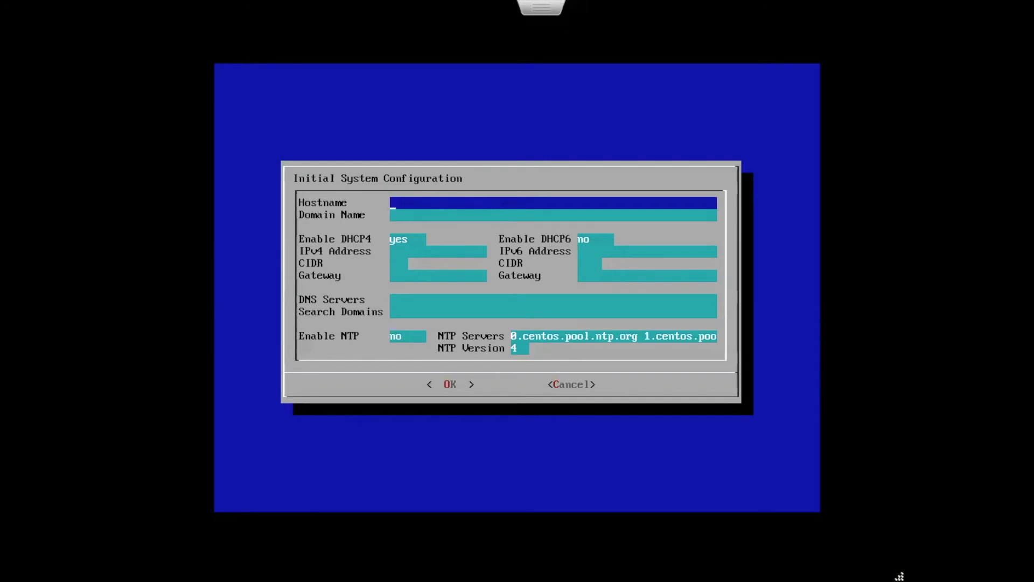
type("FM-5-10-GA")
key("Down")
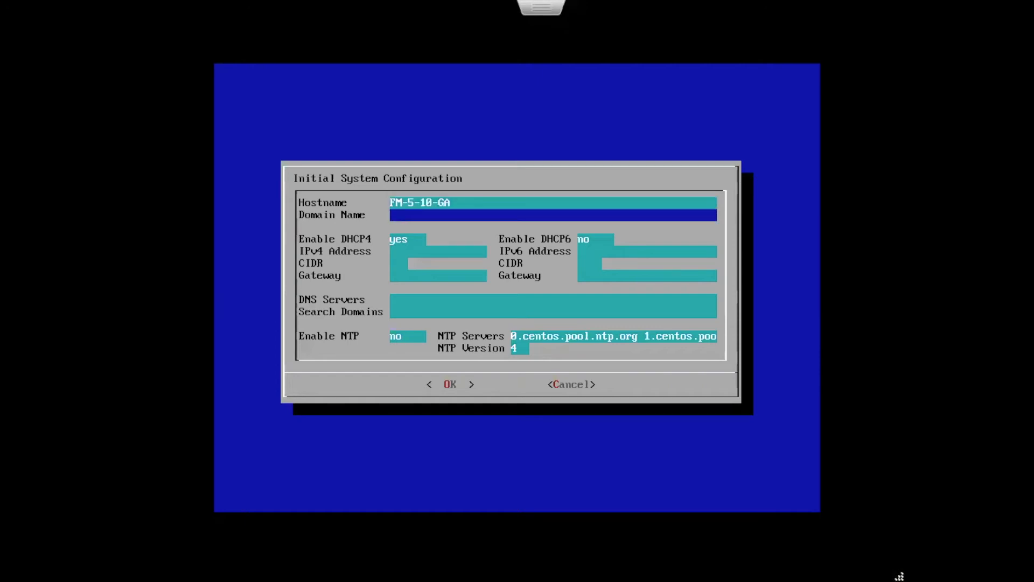
Leave the domain name blank and disable IPv4 DHCP by setting Enable DHCP4 to no
key("Down")
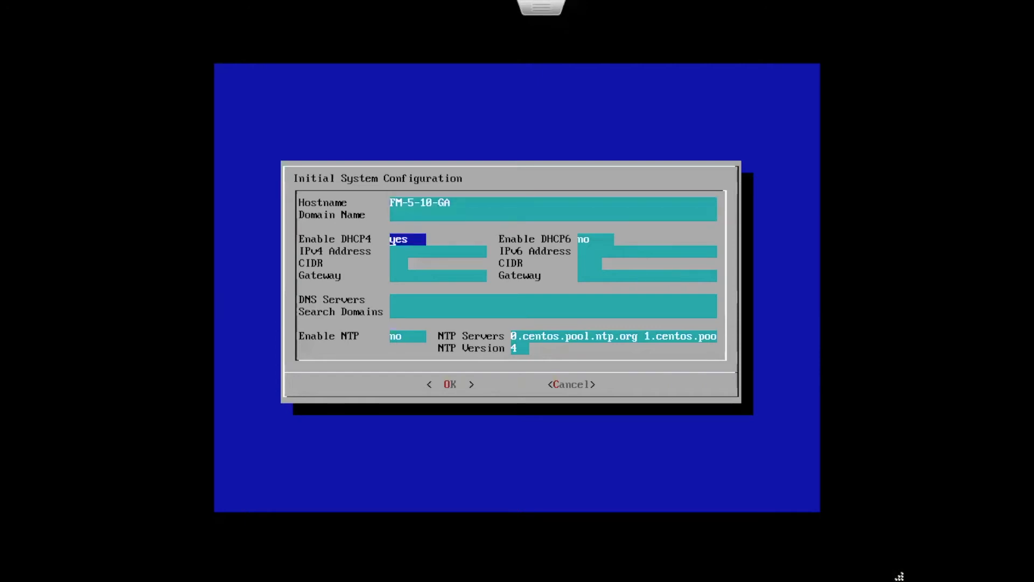
key("Delete")
key("Delete")
key("Delete")
type("no")
key("Down")
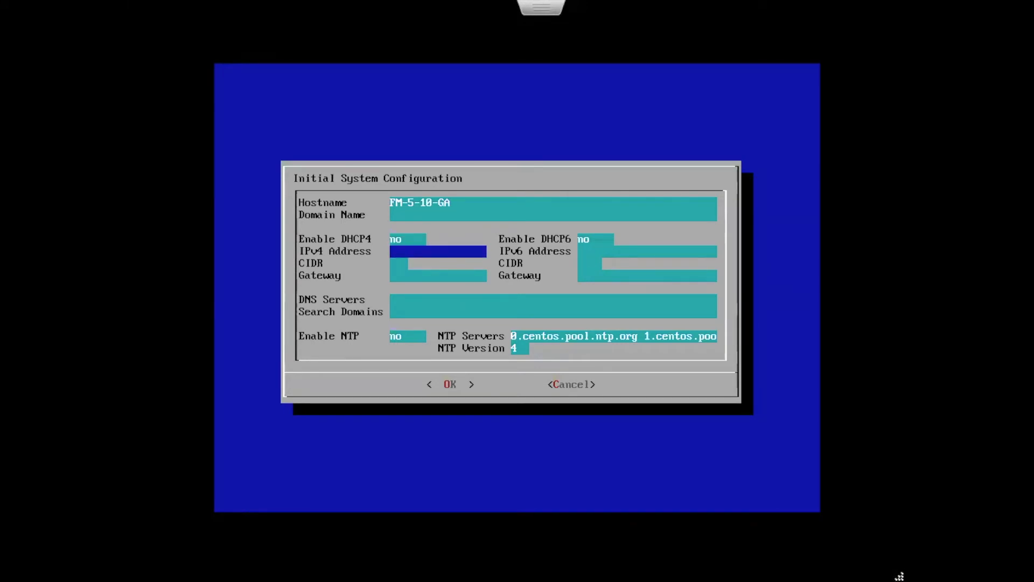
Set the static IPv4 address to 172.16.10.40 with a CIDR prefix of 24
type("172.16.10.10")
key("BackSpace")
key("BackSpace")
type("40")
key("Down")
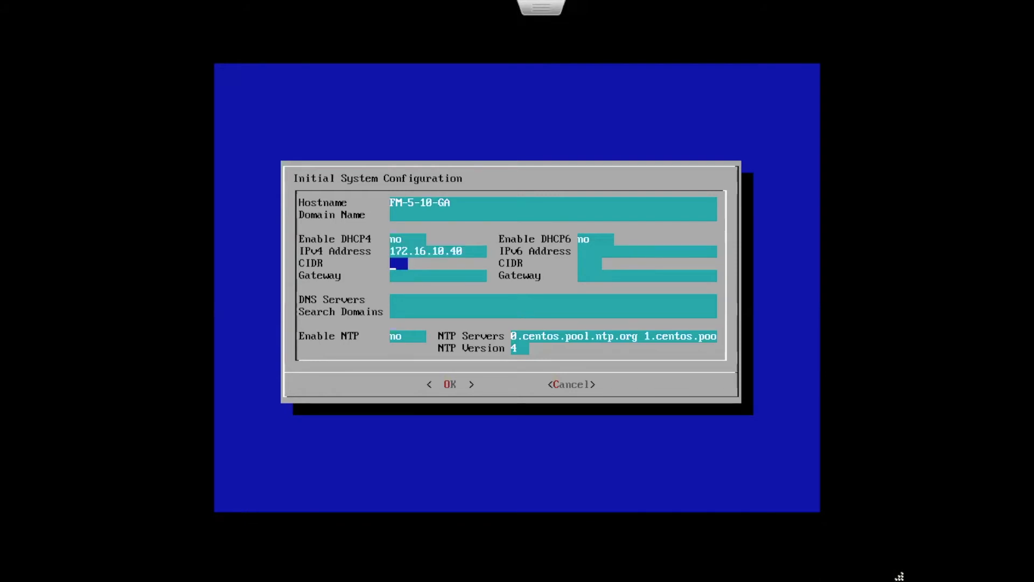
type("24")
key("Down")
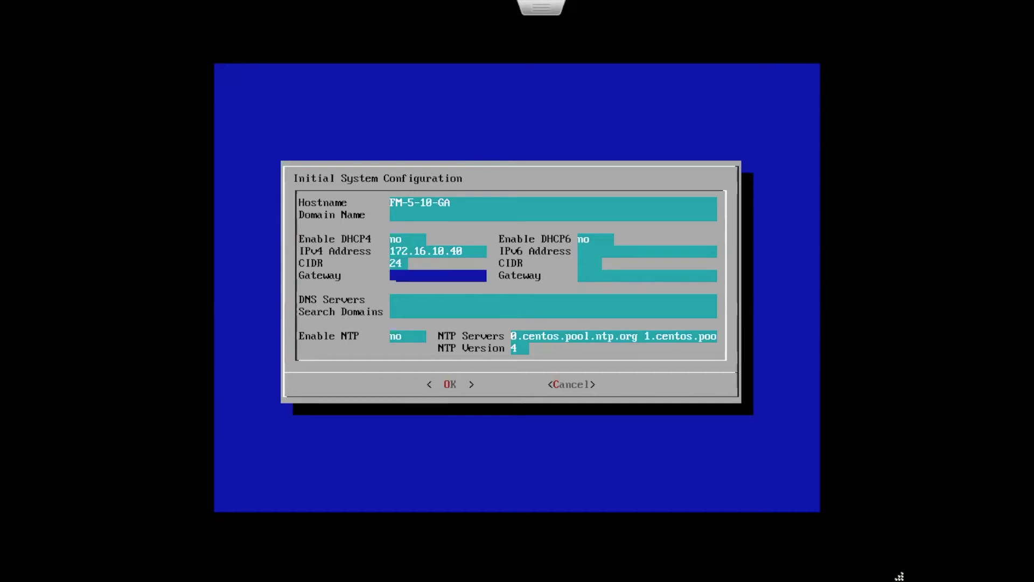
Set the IPv4 gateway to 172.16.10.1 in the initial system configuration
type("172.16.10.1")
key("Down")
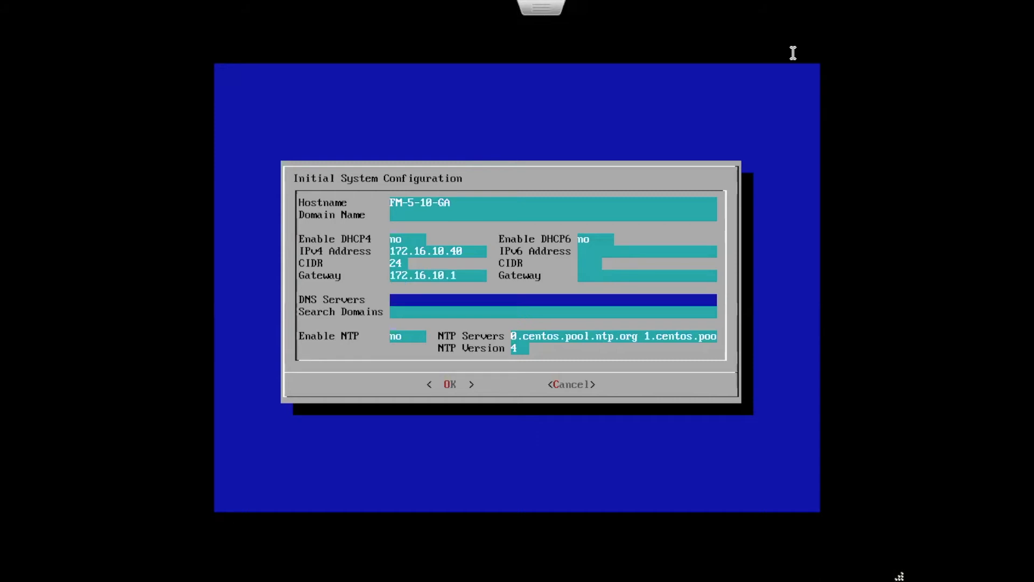
Set the DNS server to 172.16.10.1 and leave the search domains blank
type("172.16.10.1")
key("Down")
key("Down")
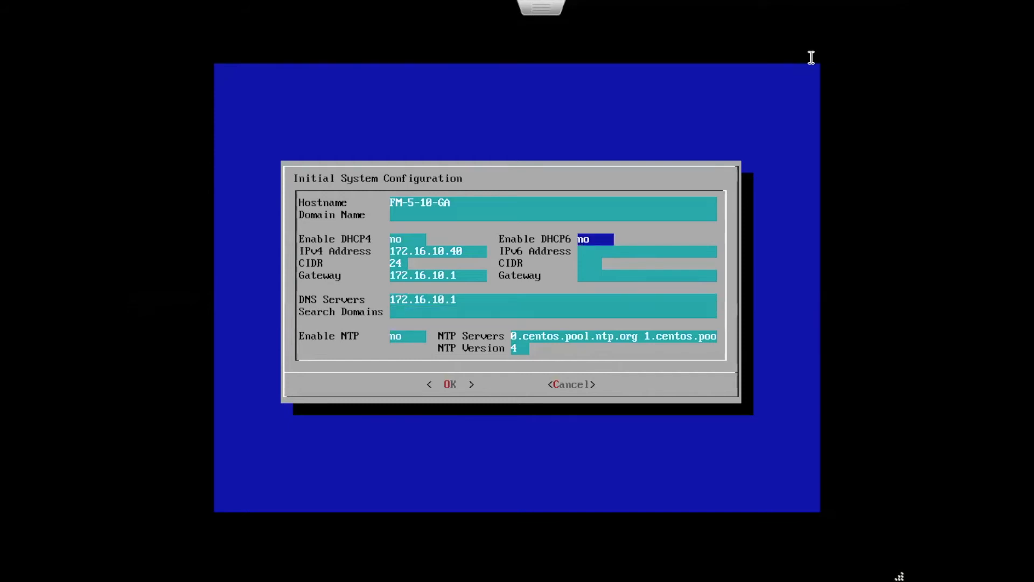
Set Enable DHCP6 to yes and submit the configuration, accepting FM-5-10-GA as the hostname anyway
key("BackSpace")
key("BackSpace")
type("yes")
key("Tab")
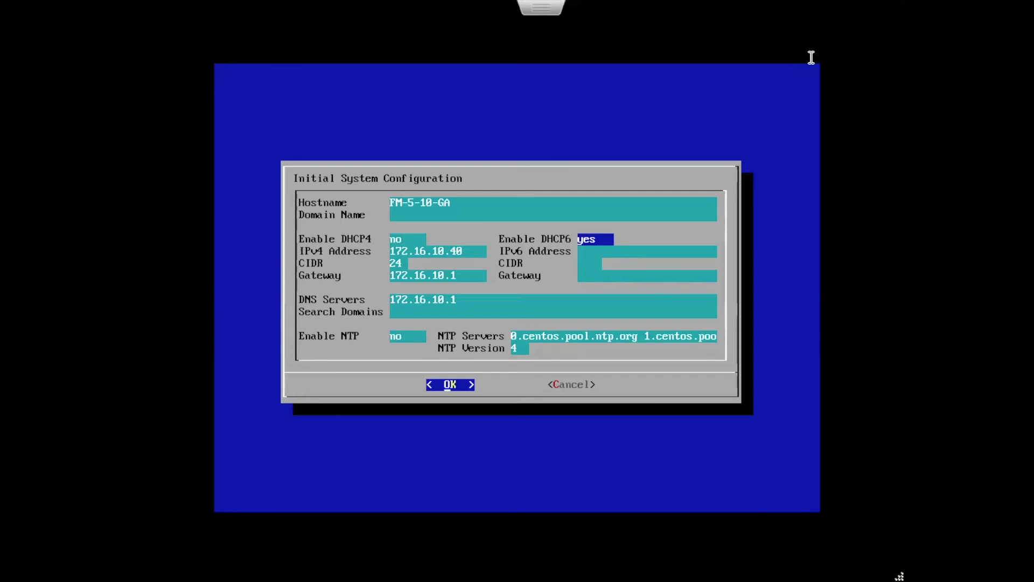
key("Return")
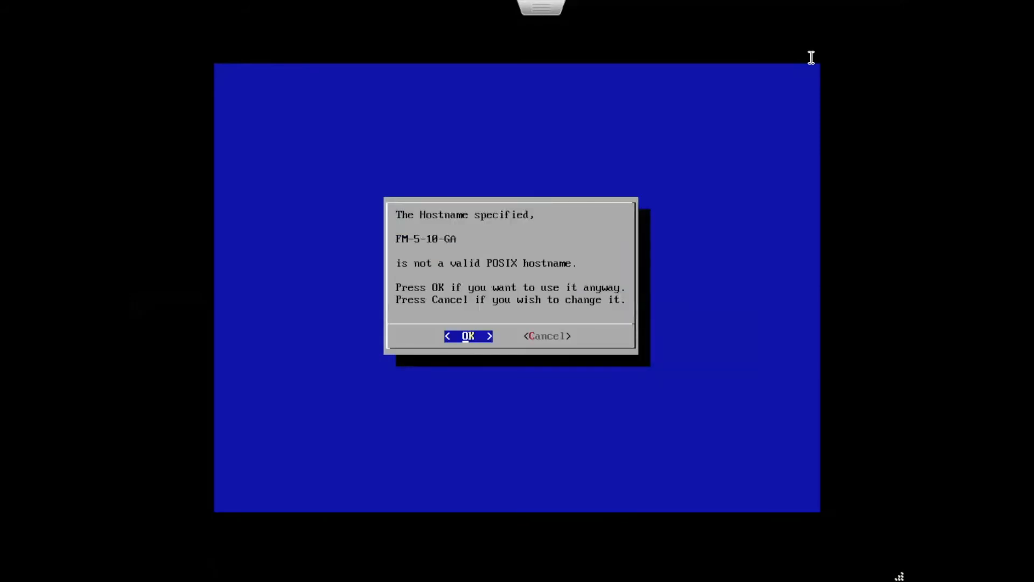
key("Return")
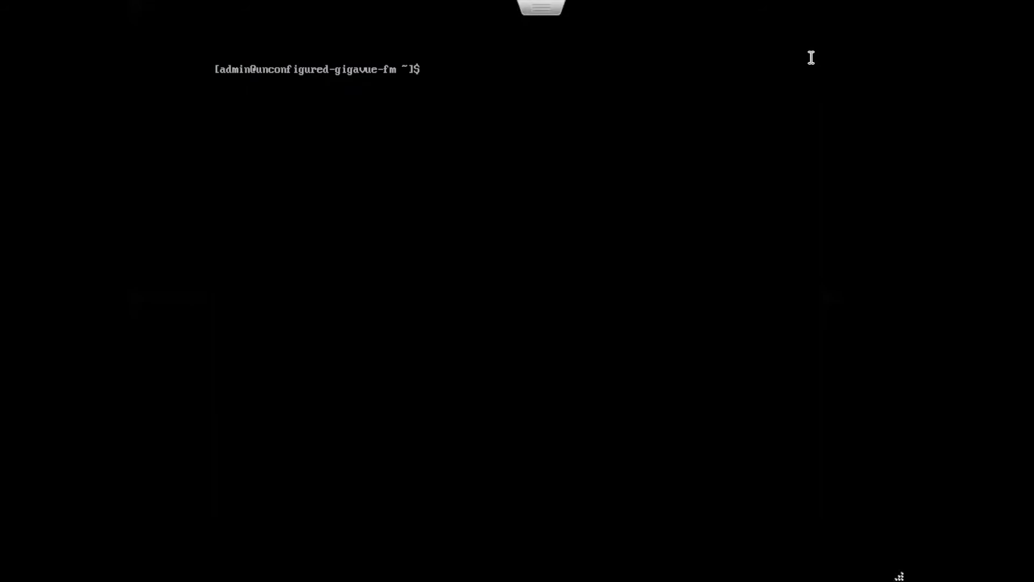
Reboot the appliance with the command init 6
type("init 6")
key("Return")
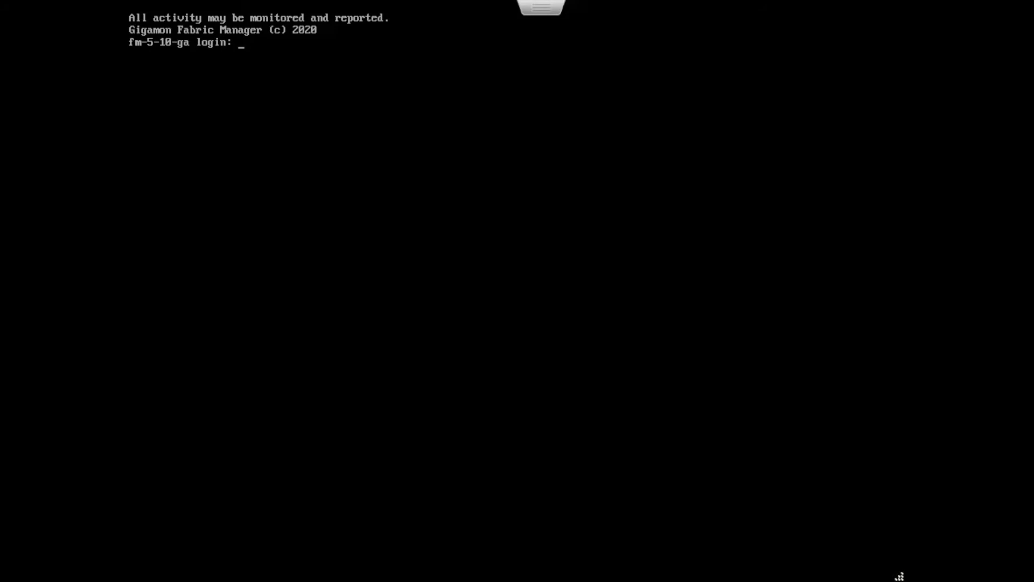
Log in to the rebooted appliance's console as admin with the account password
type("admin")
key("Return")
key("Return")
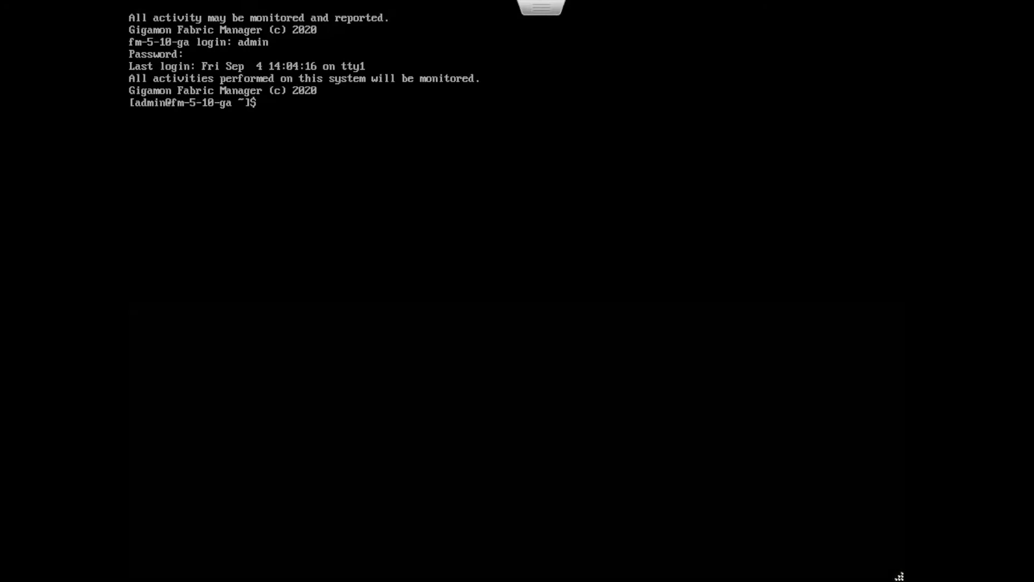
Display the appliance's network interface settings with the command fmctl show int
type("fmctl")
type("show int")
key("Return")
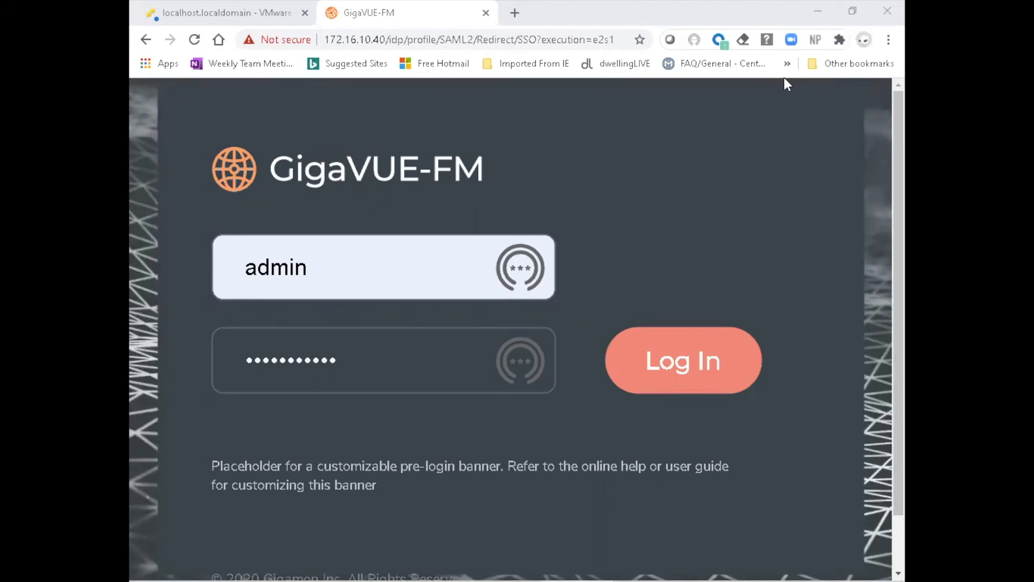
In the browser, log in to the GigaVUE-FM web interface at 172.16.10.40 as admin and accept the end user license agreement
left_click(666, 364)
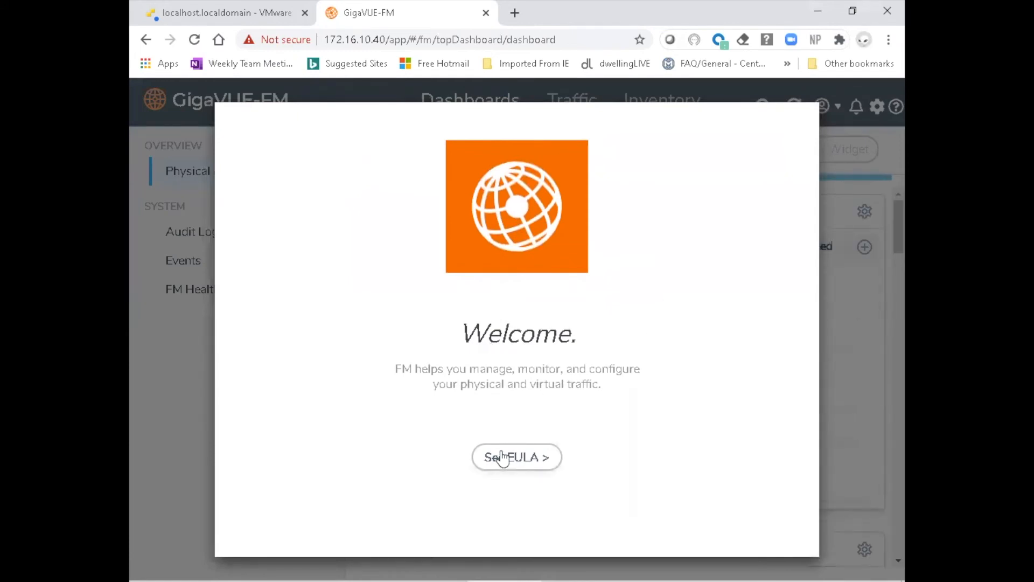
left_click(538, 461)
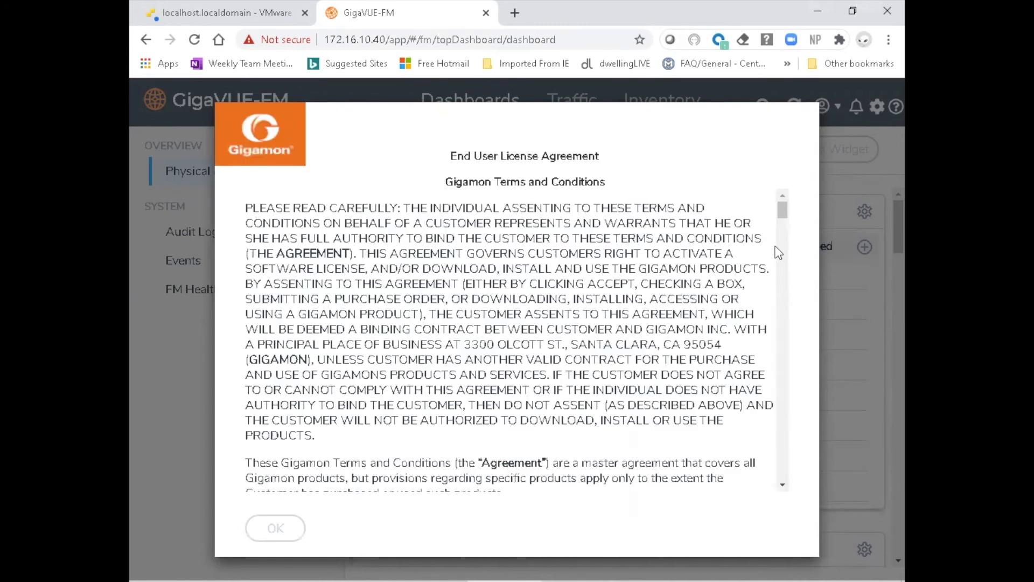
left_click_drag(786, 211, 789, 478)
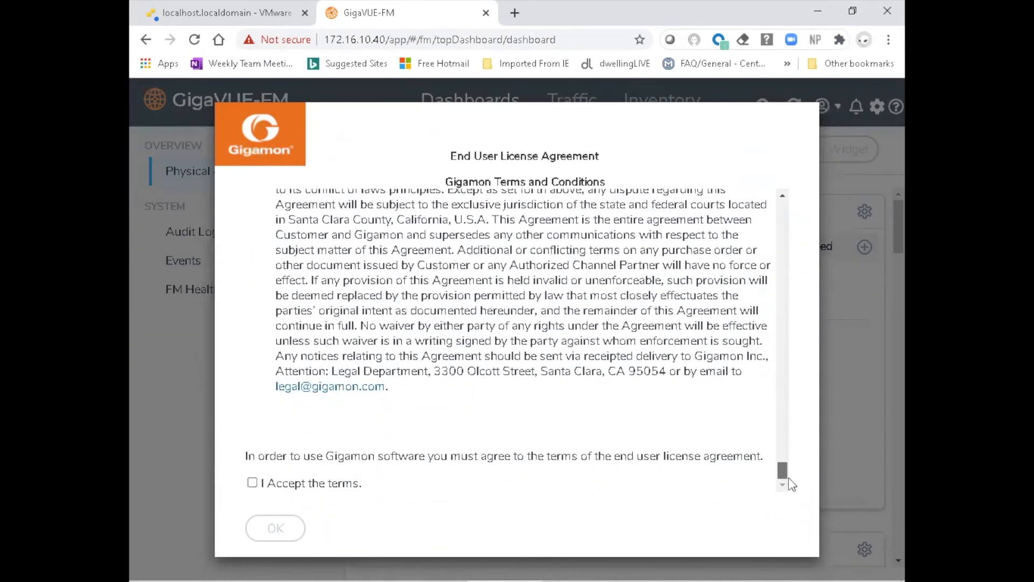
left_click(261, 483)
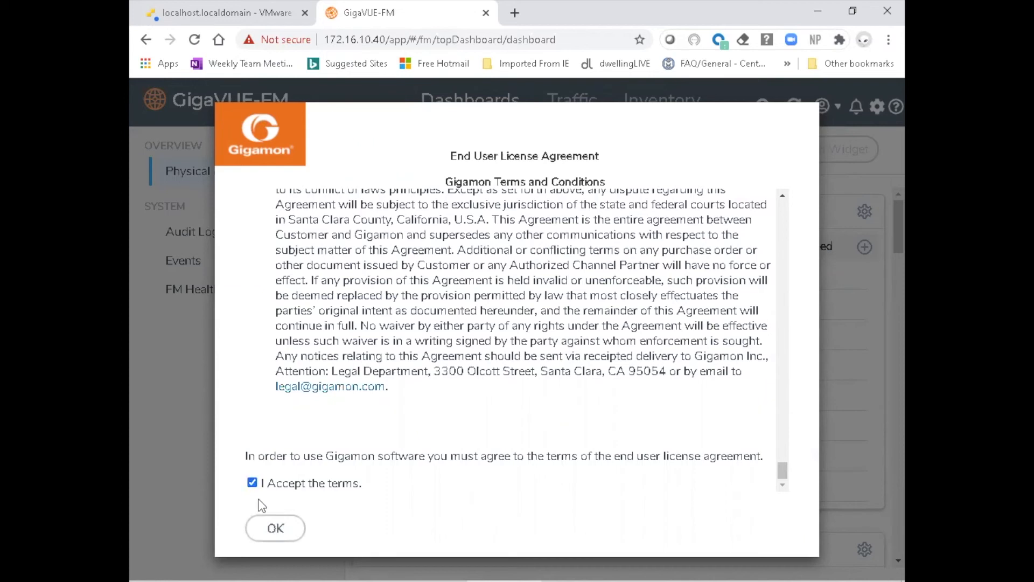
left_click(264, 532)
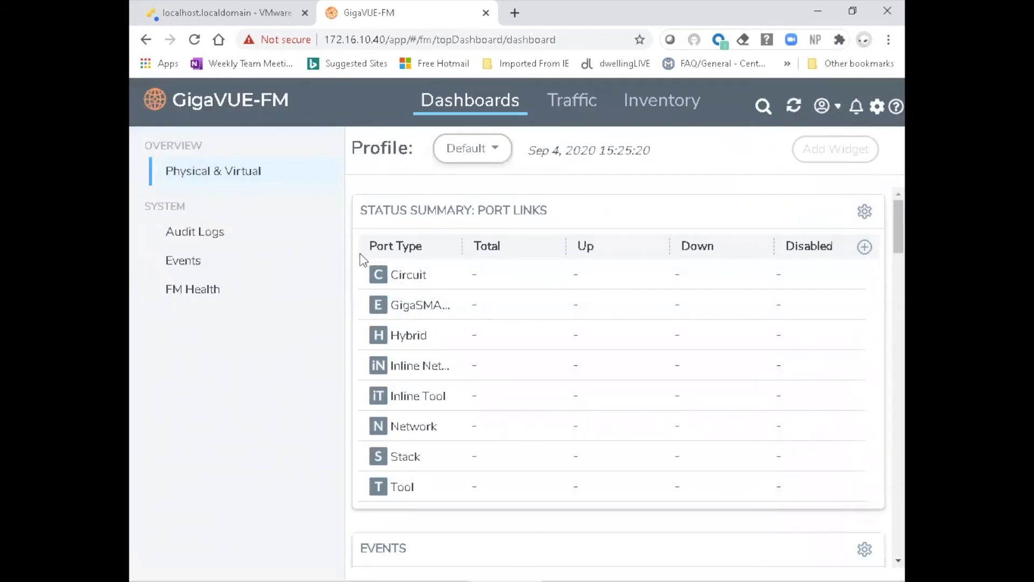
Open the password change form for the admin account and enter the current password
mouse_move(345, 259)
left_mouse_down()
mouse_move(330, 272)
mouse_move(538, 194)
left_mouse_up()
left_click(663, 190)
left_click(826, 110)
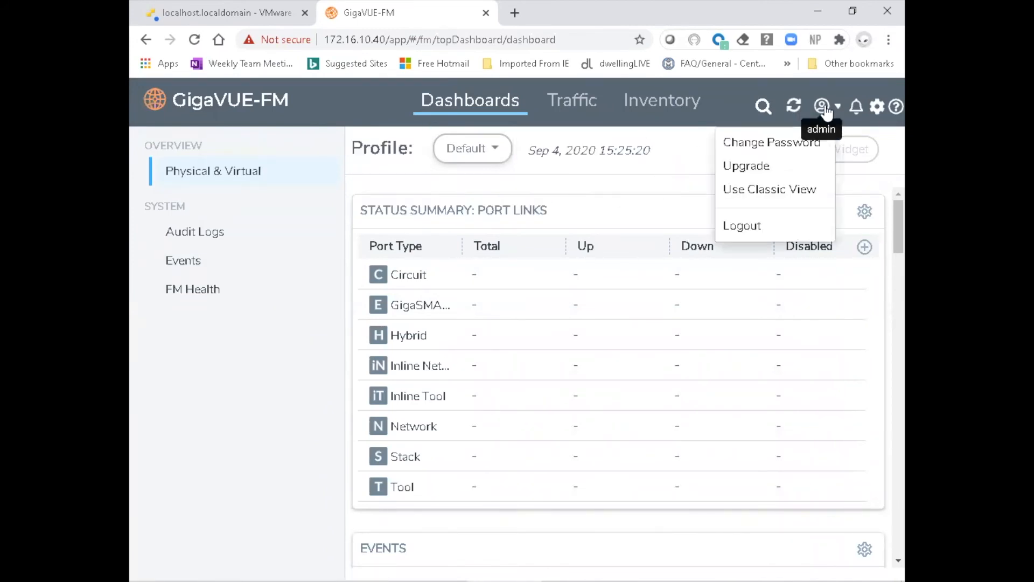
left_click(814, 151)
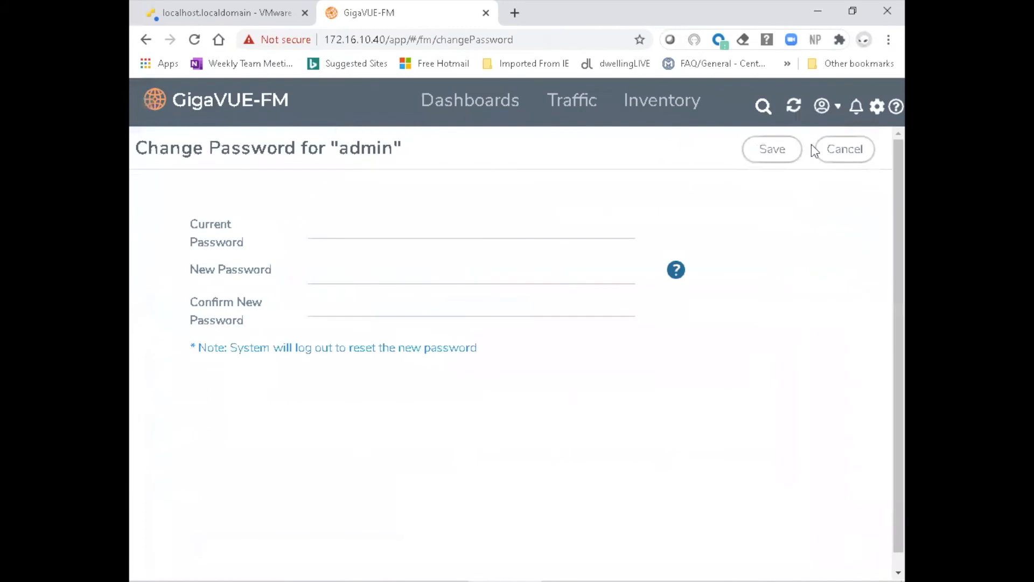
left_click(400, 229)
type("gigamon")
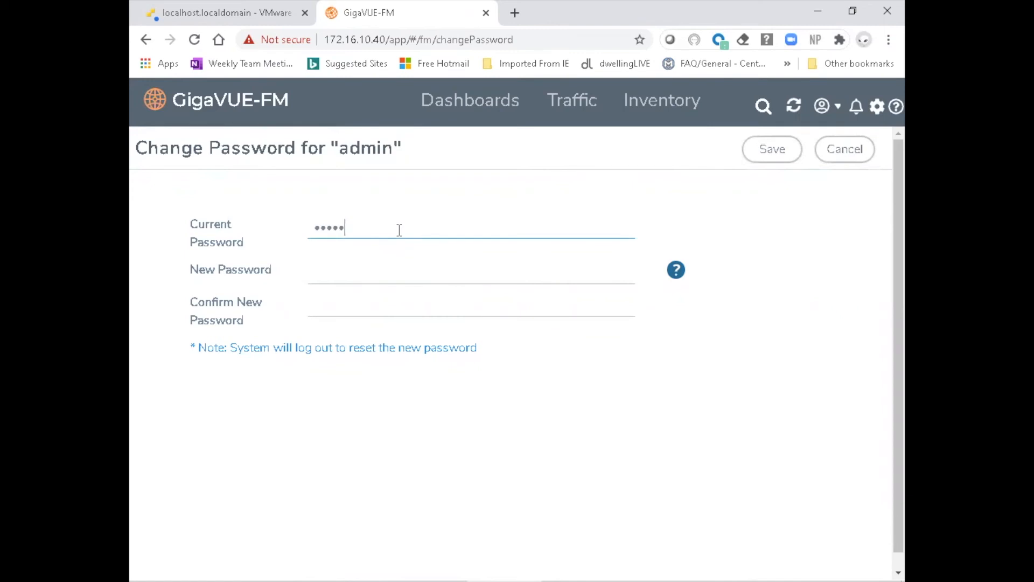
type("123!")
key("Tab")
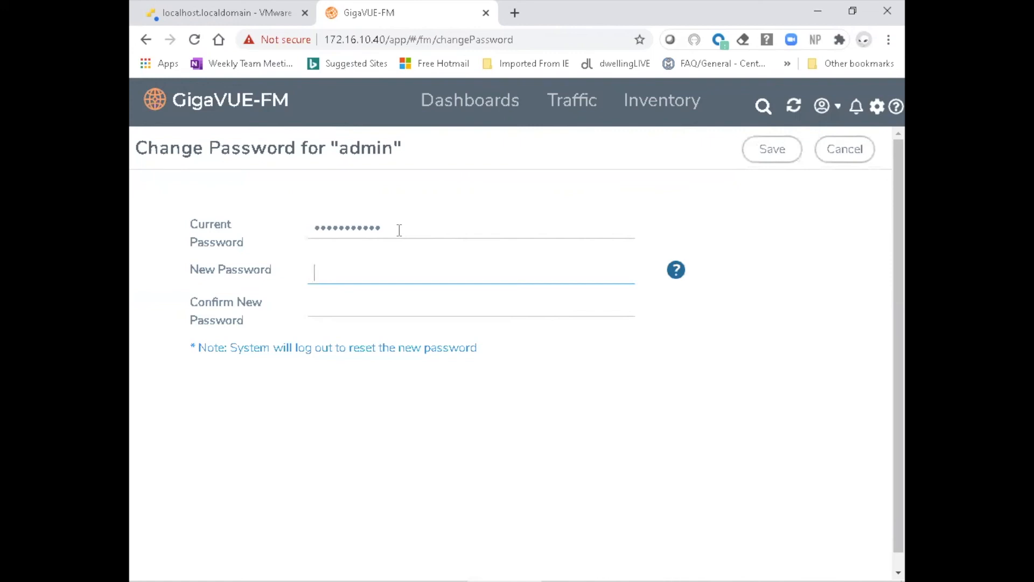
Enter and confirm the new password for the admin account, and save the change
type("••••••")
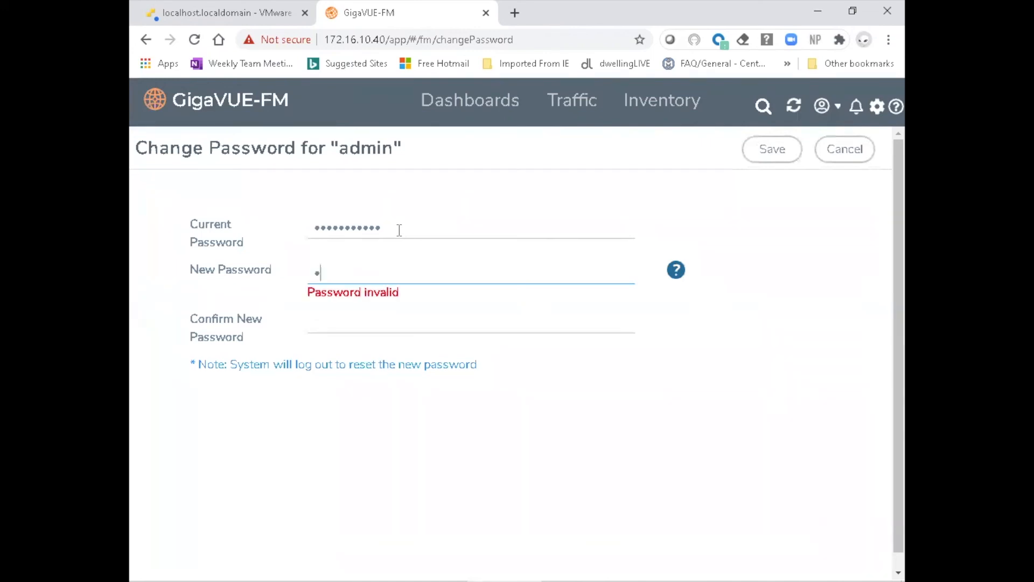
type("•••••••••")
key("Tab")
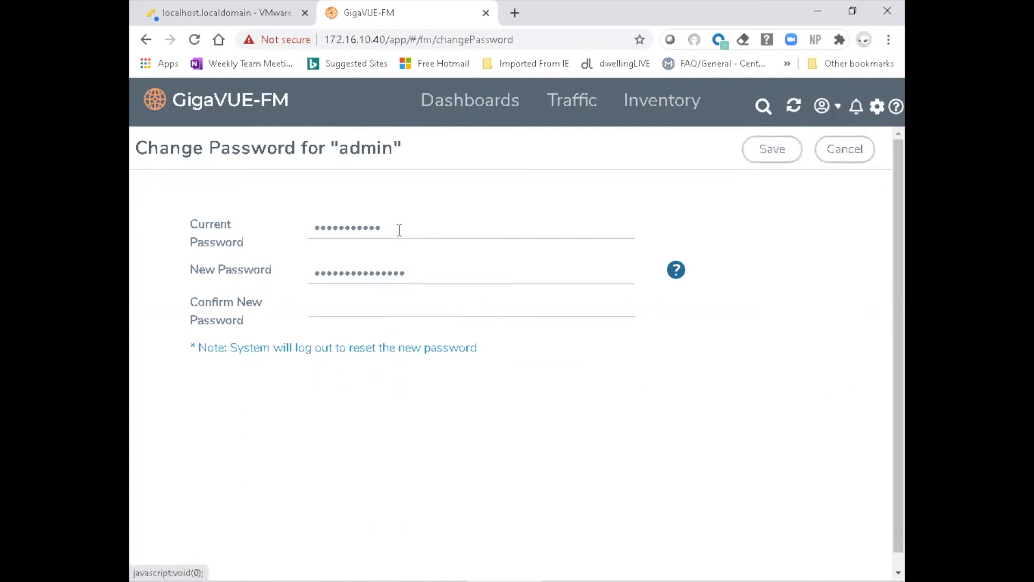
left_click(352, 303)
type("•••")
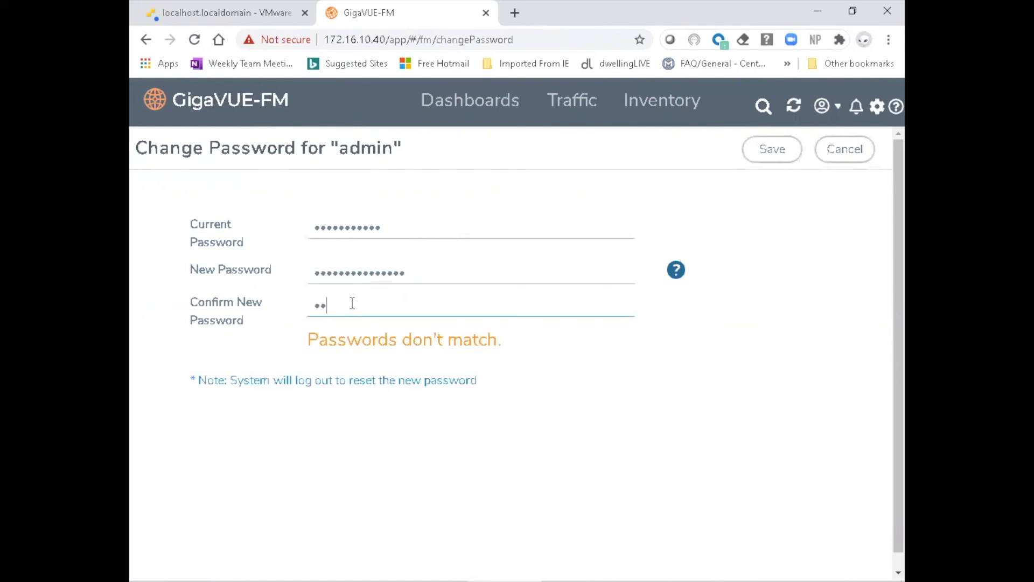
type("••••••••••••")
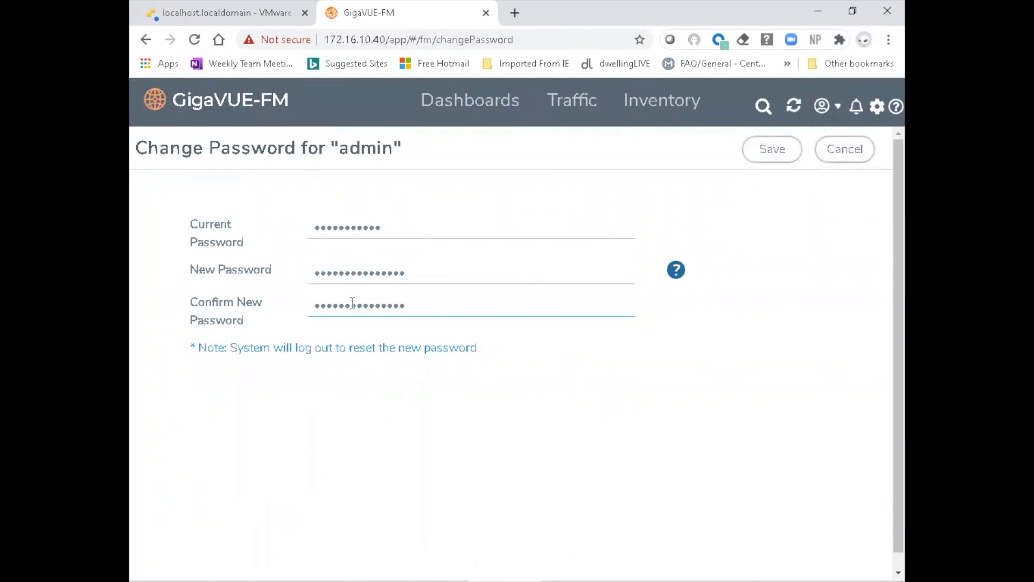
left_click(783, 152)
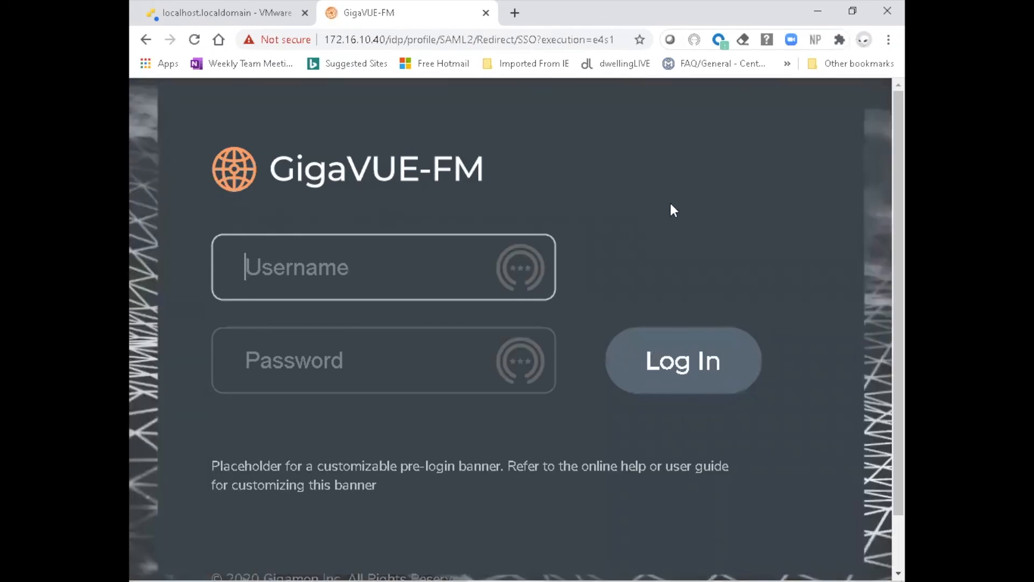
Log back in to GigaVUE-FM as admin with the new account password
left_click(416, 264)
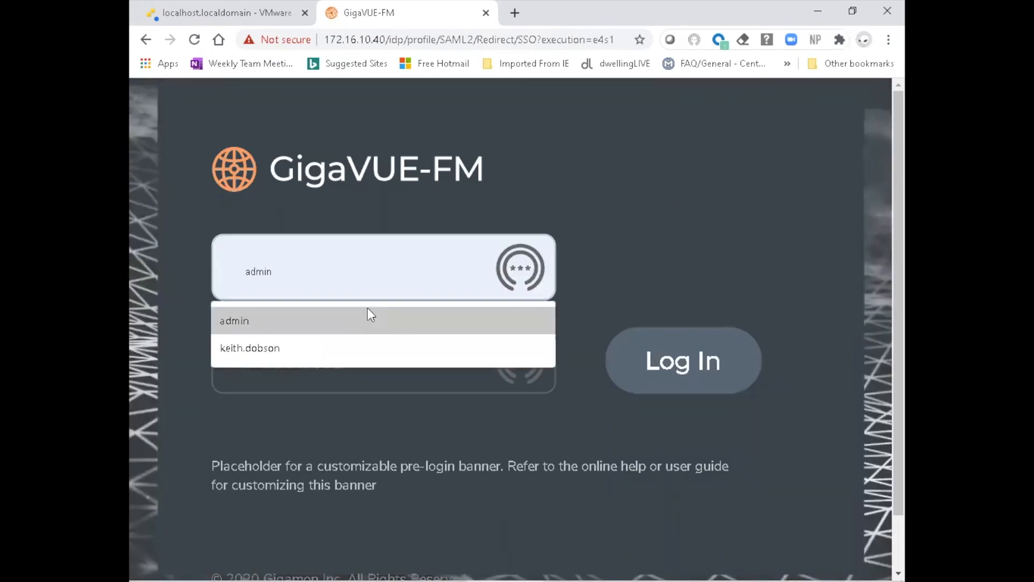
left_click(366, 318)
left_click(355, 358)
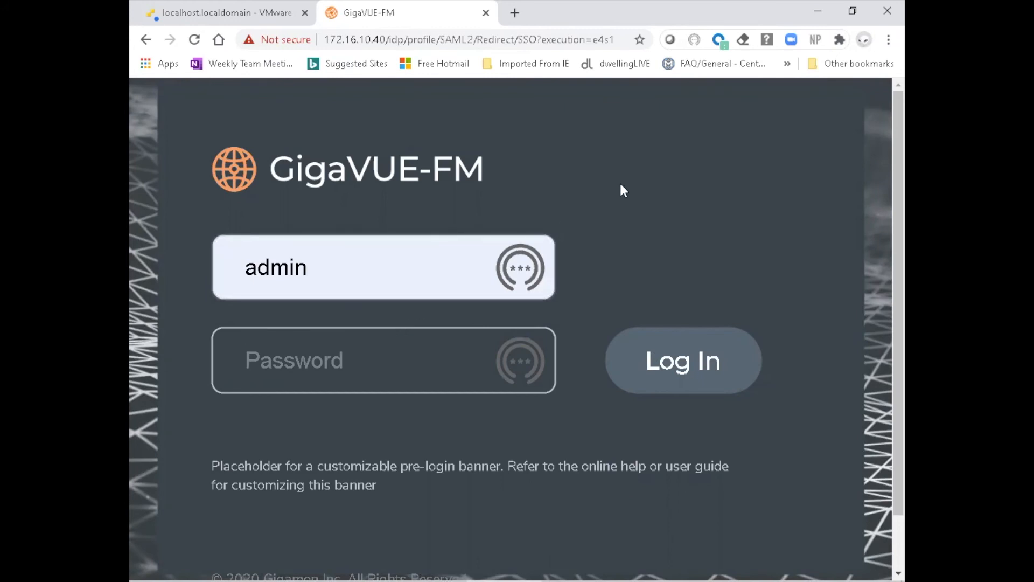
type("admin12")
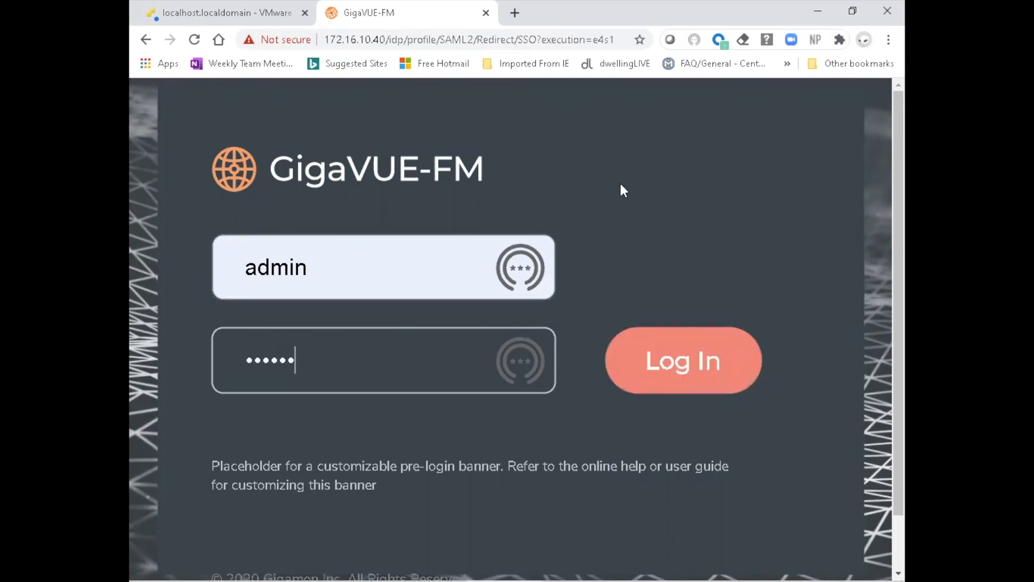
type("3A!!!!!")
key("Return")
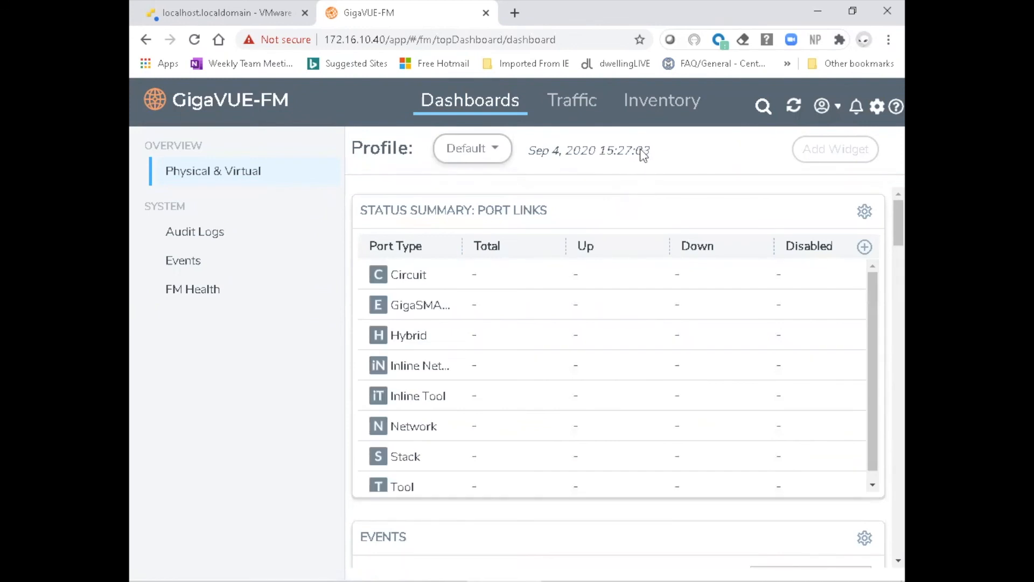
mouse_move(643, 155)
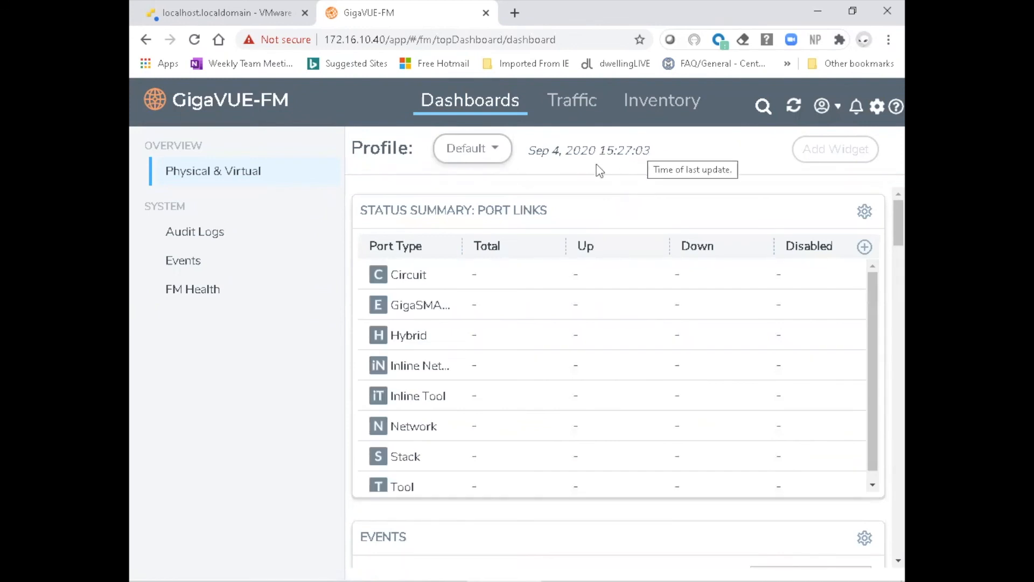